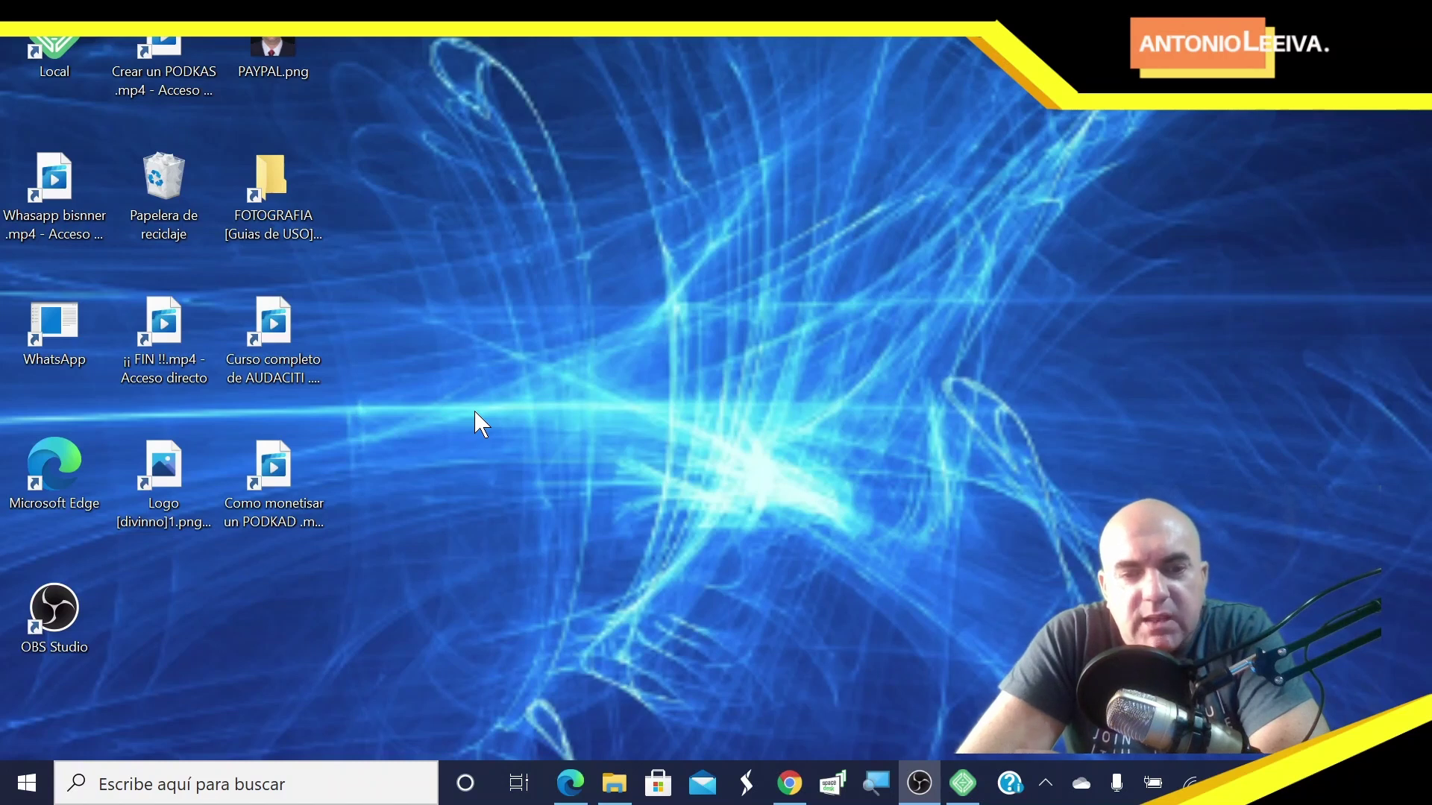
Switch to the browser showing the toni.local WordPress dashboard and open the writing settings
left_click(583, 772)
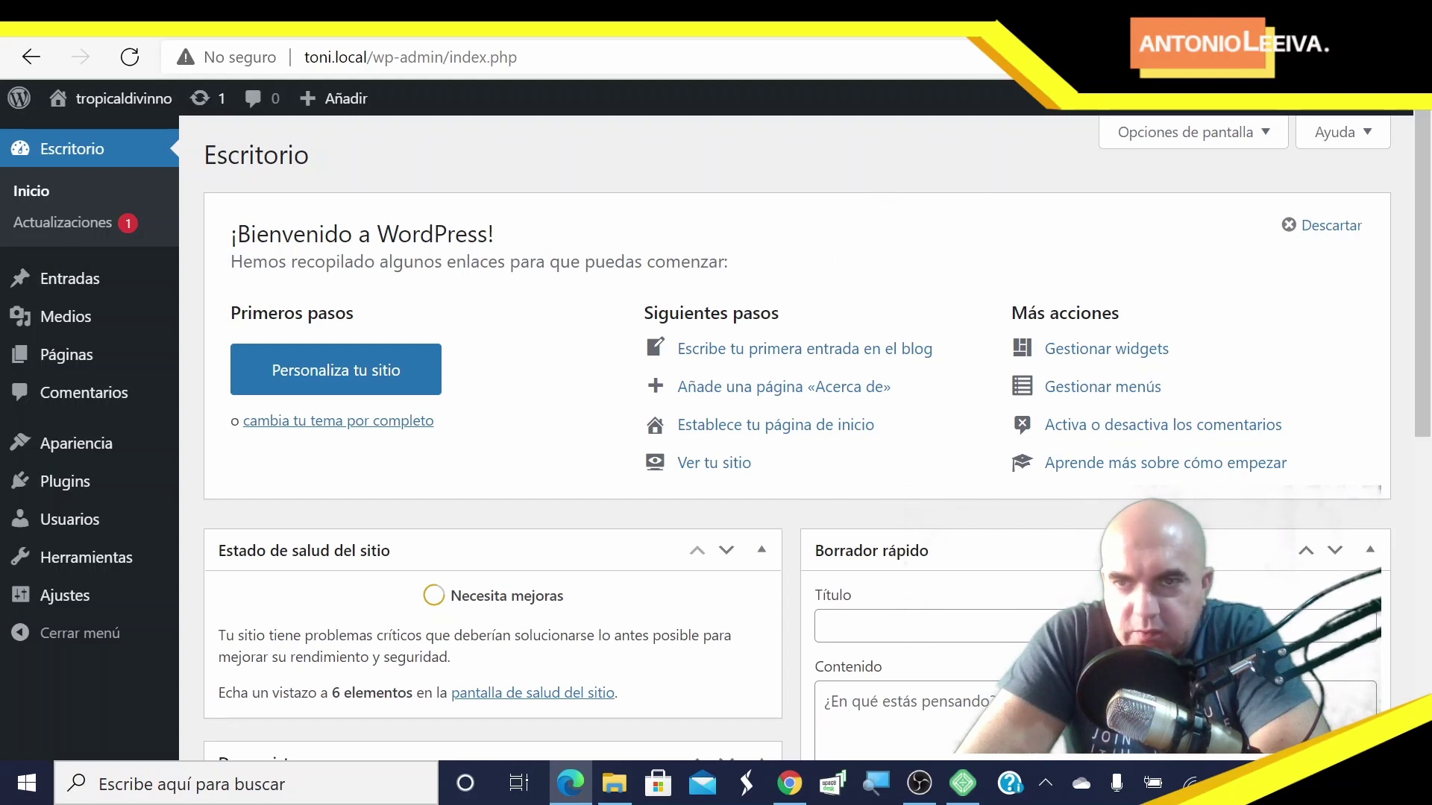
key("super+d")
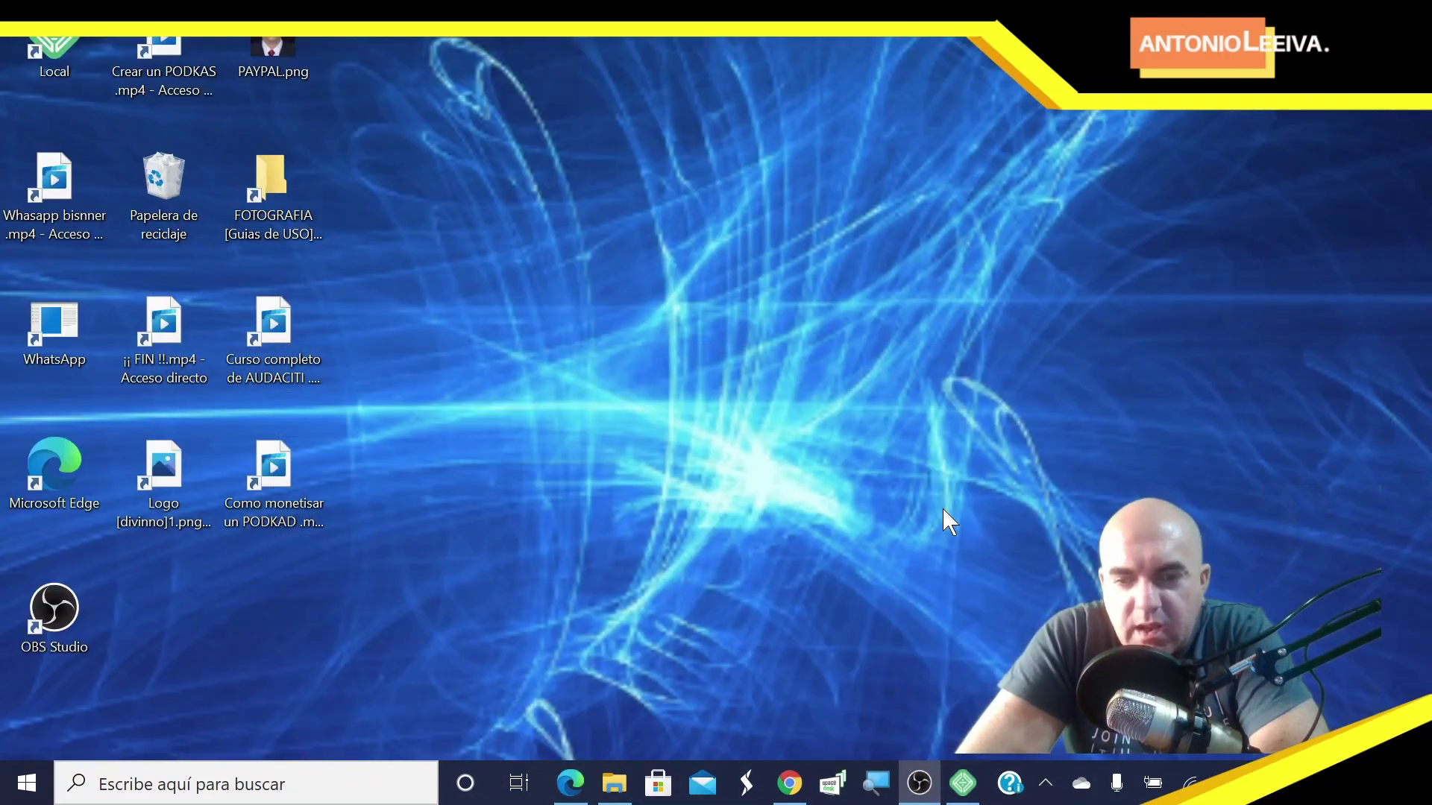
left_click(967, 785)
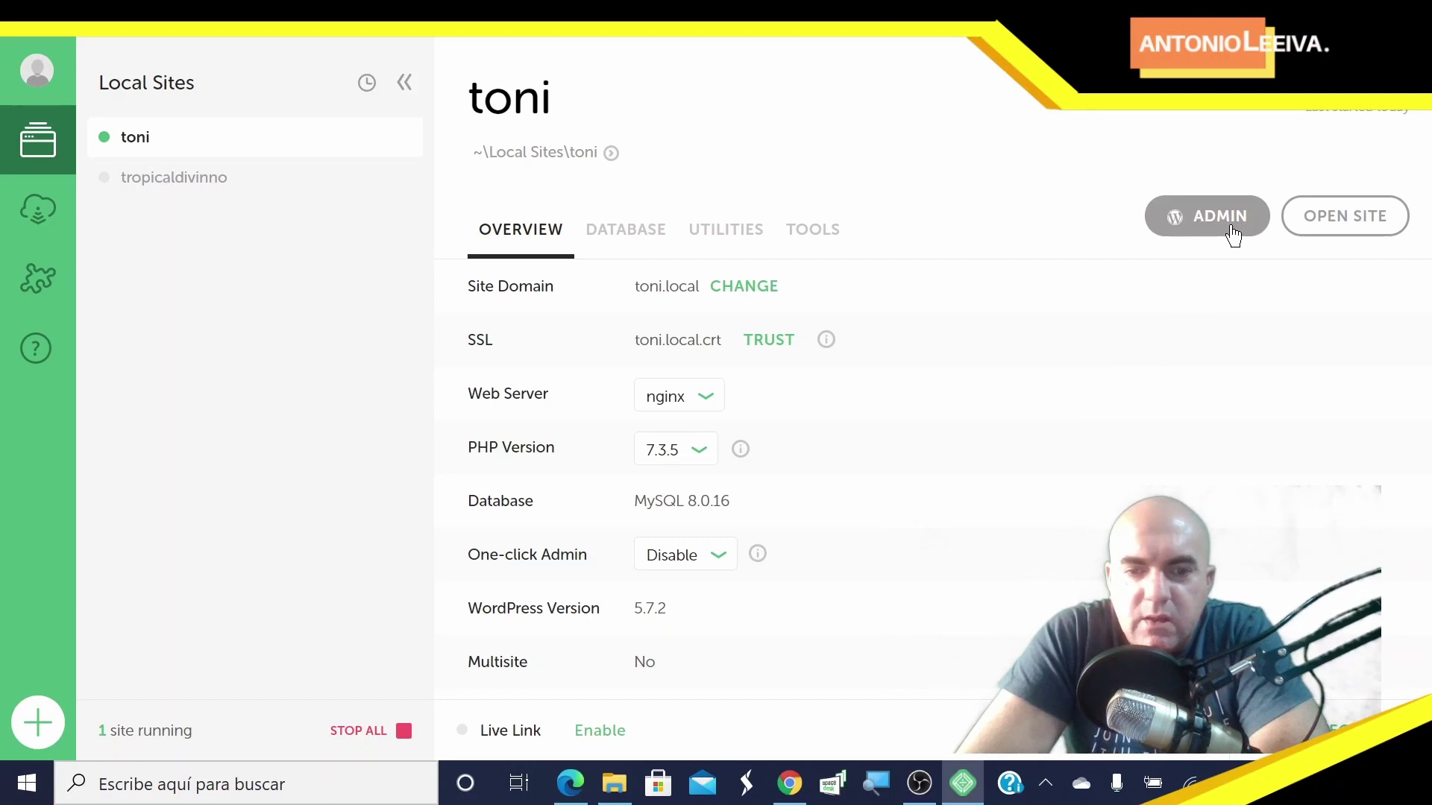
left_click(568, 782)
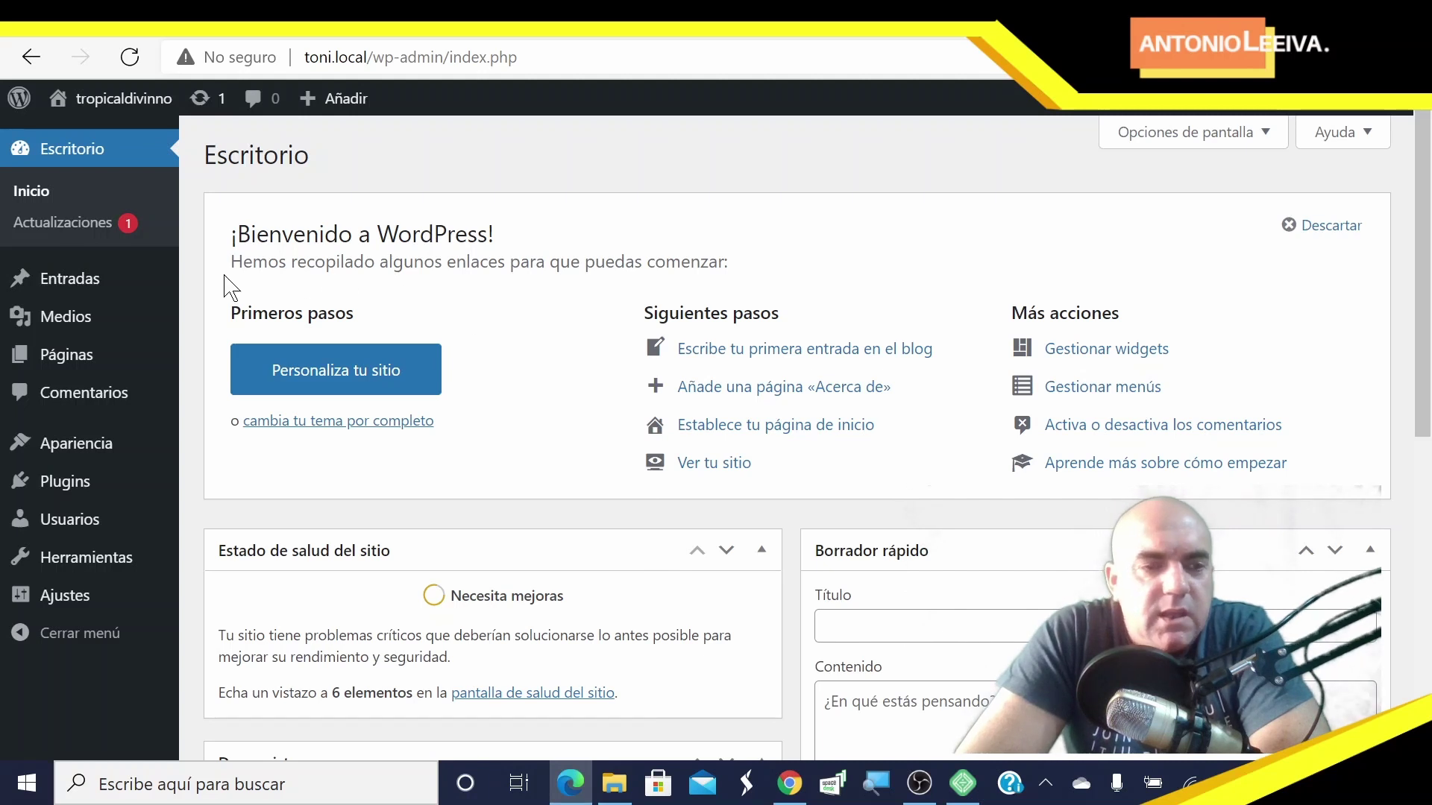
mouse_move(60, 608)
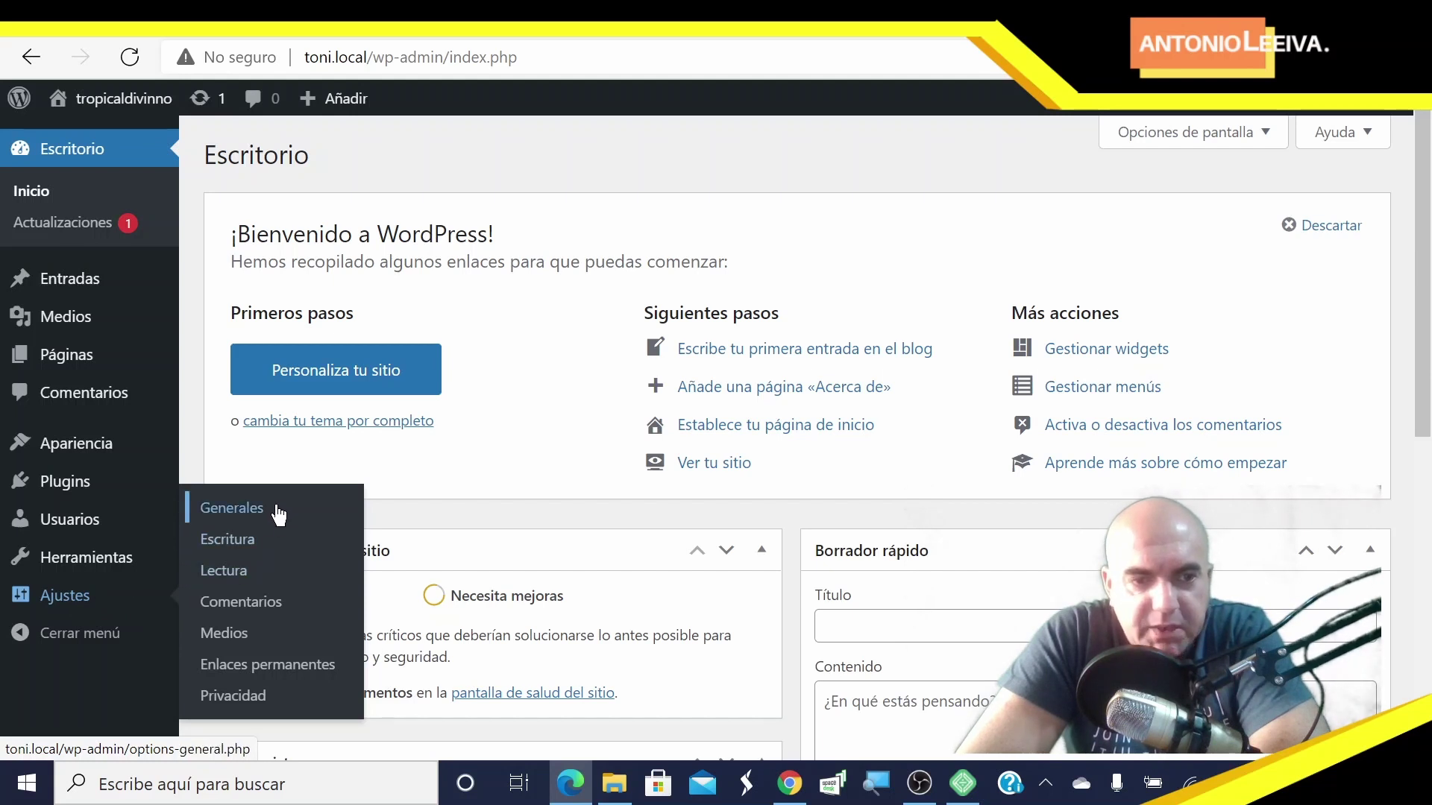
left_click(235, 544)
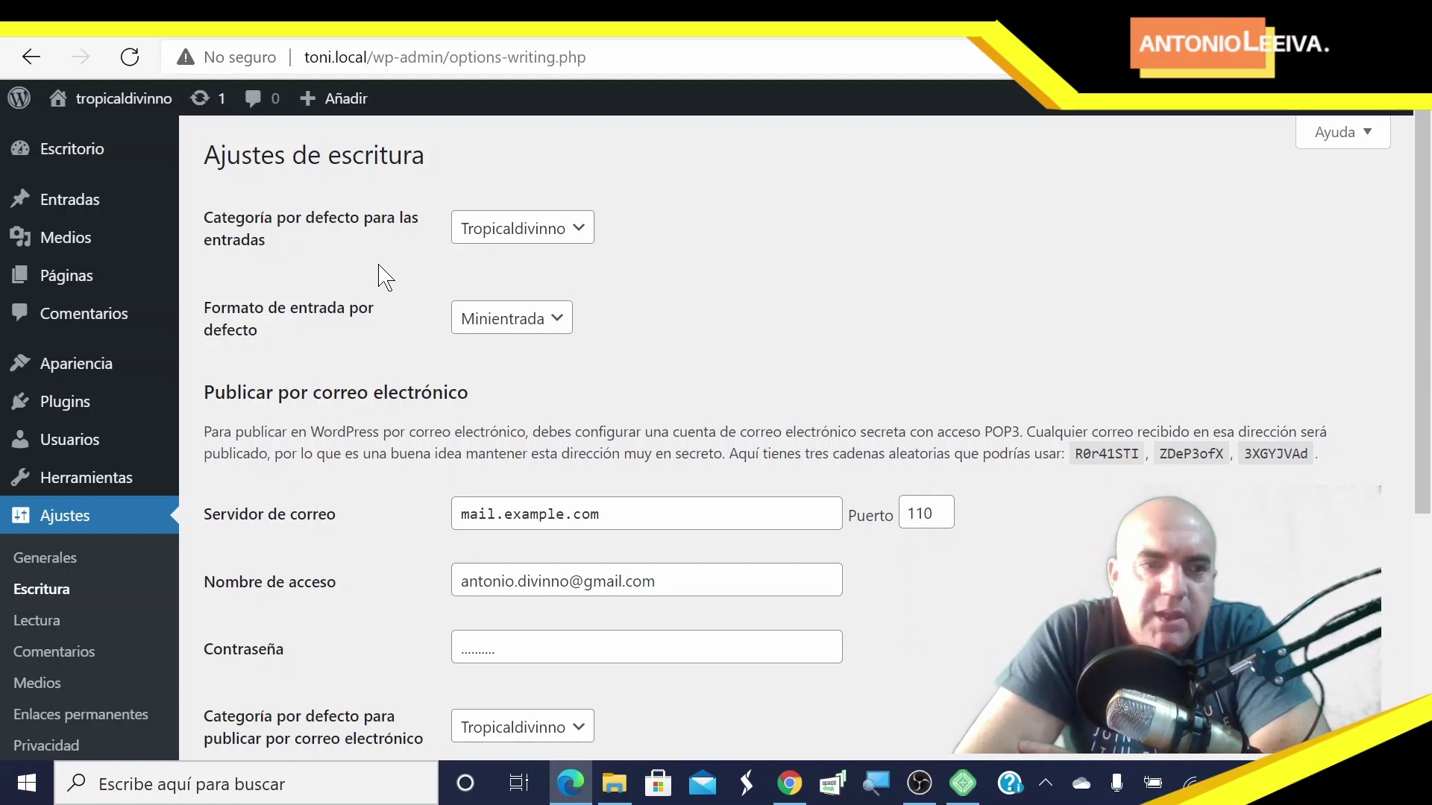
Examine the categories offered as the default category for posts in the writing settings
mouse_move(80, 287)
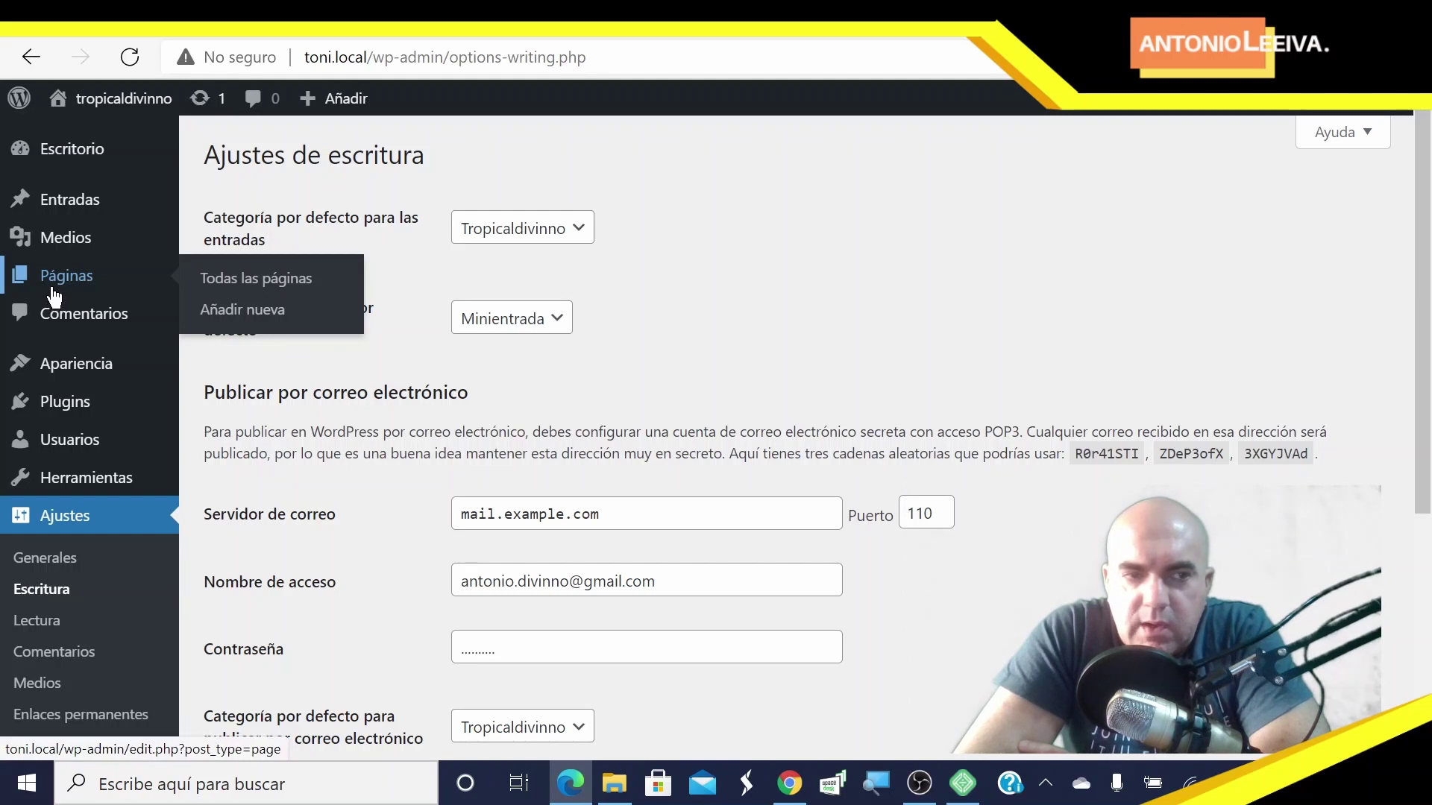
mouse_move(99, 208)
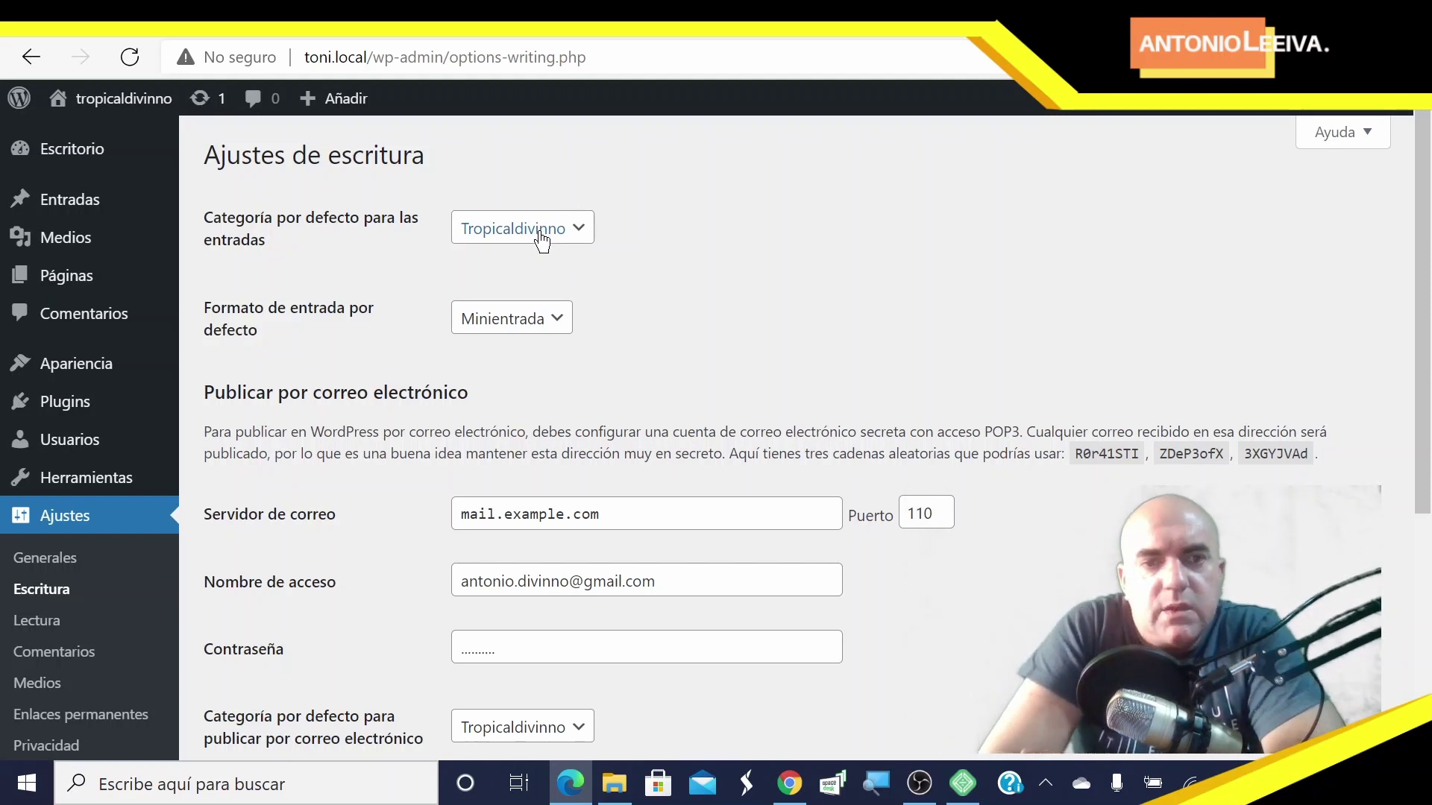
left_click(582, 243)
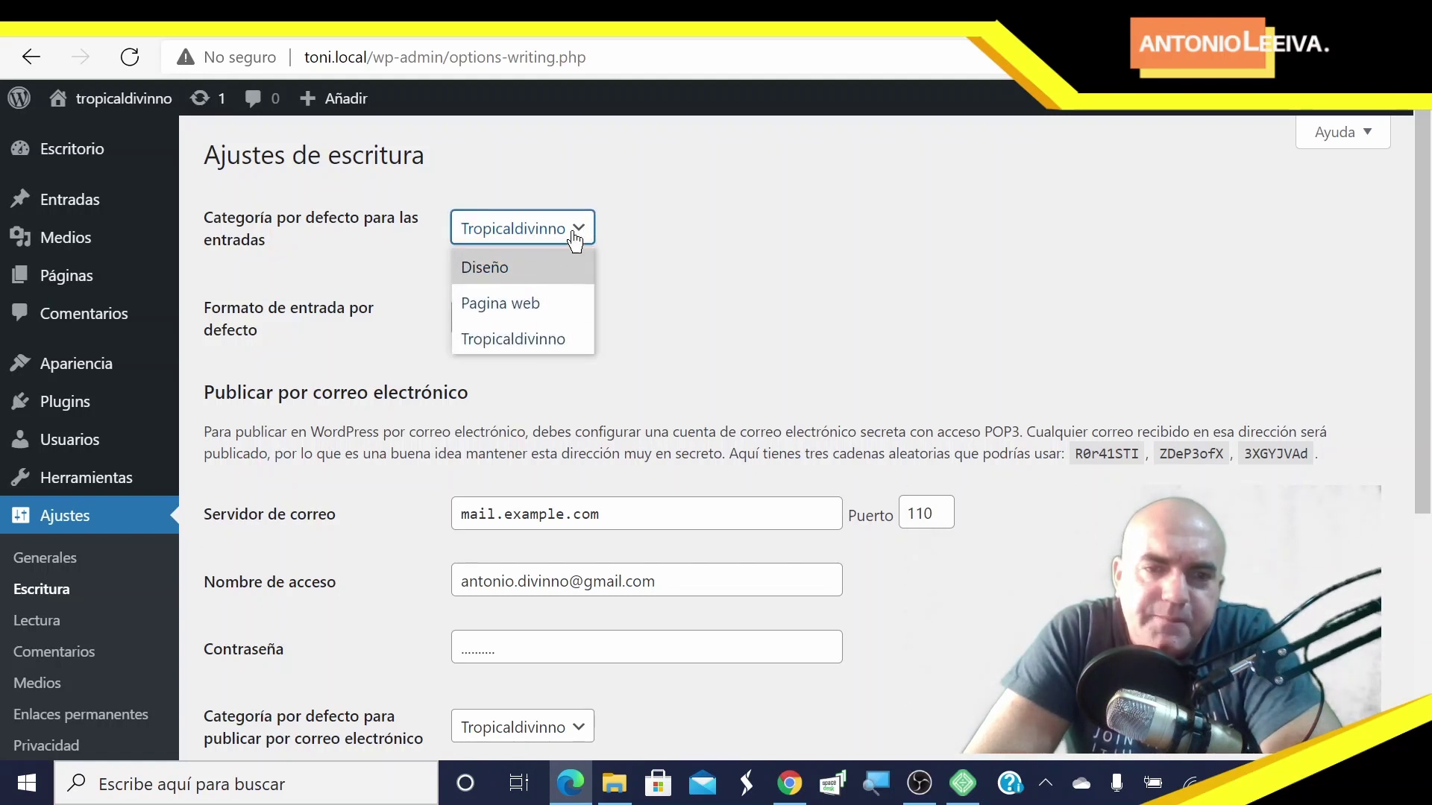
left_click(582, 228)
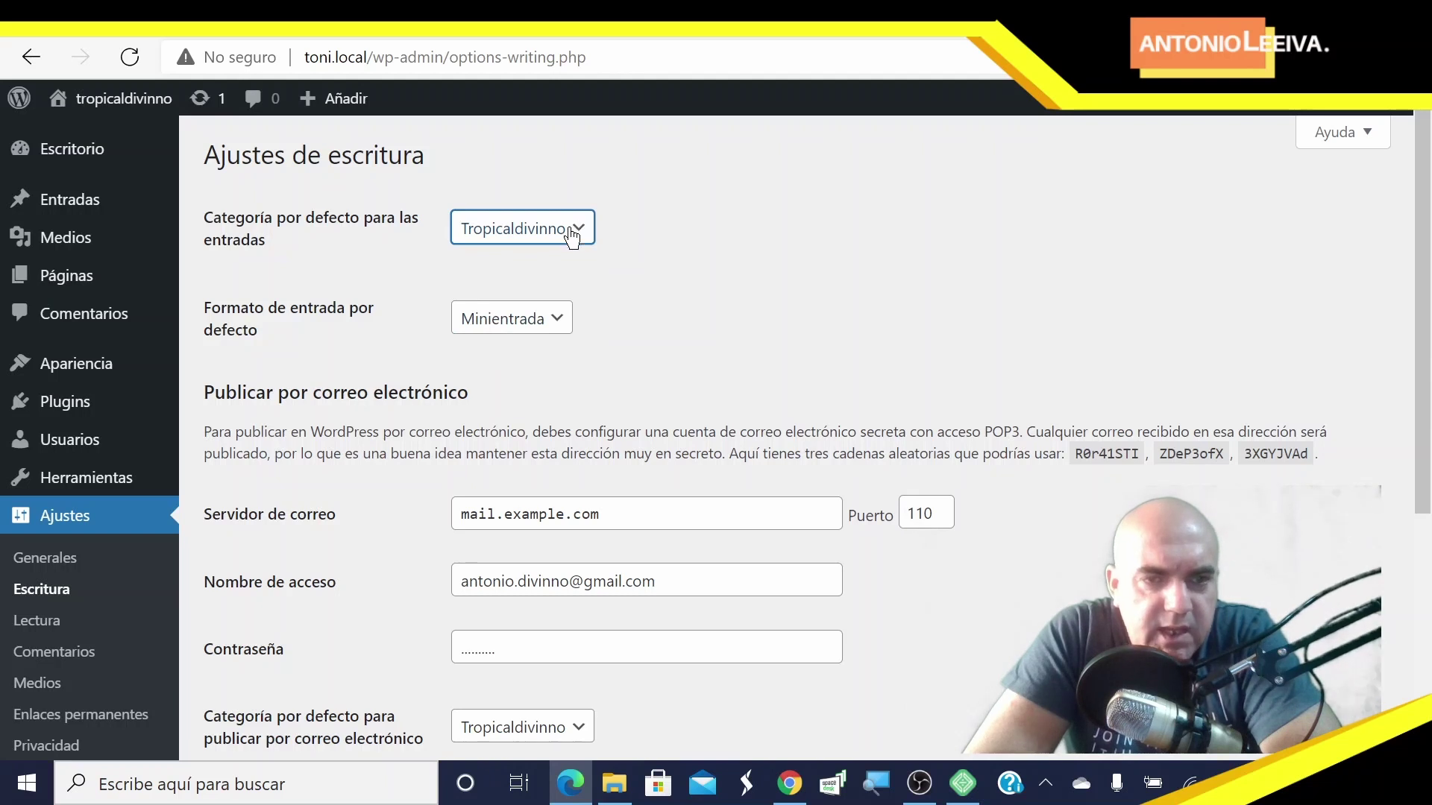
Add a new post category named "Noticias" with no parent category, leaving its slug and description empty
mouse_move(64, 202)
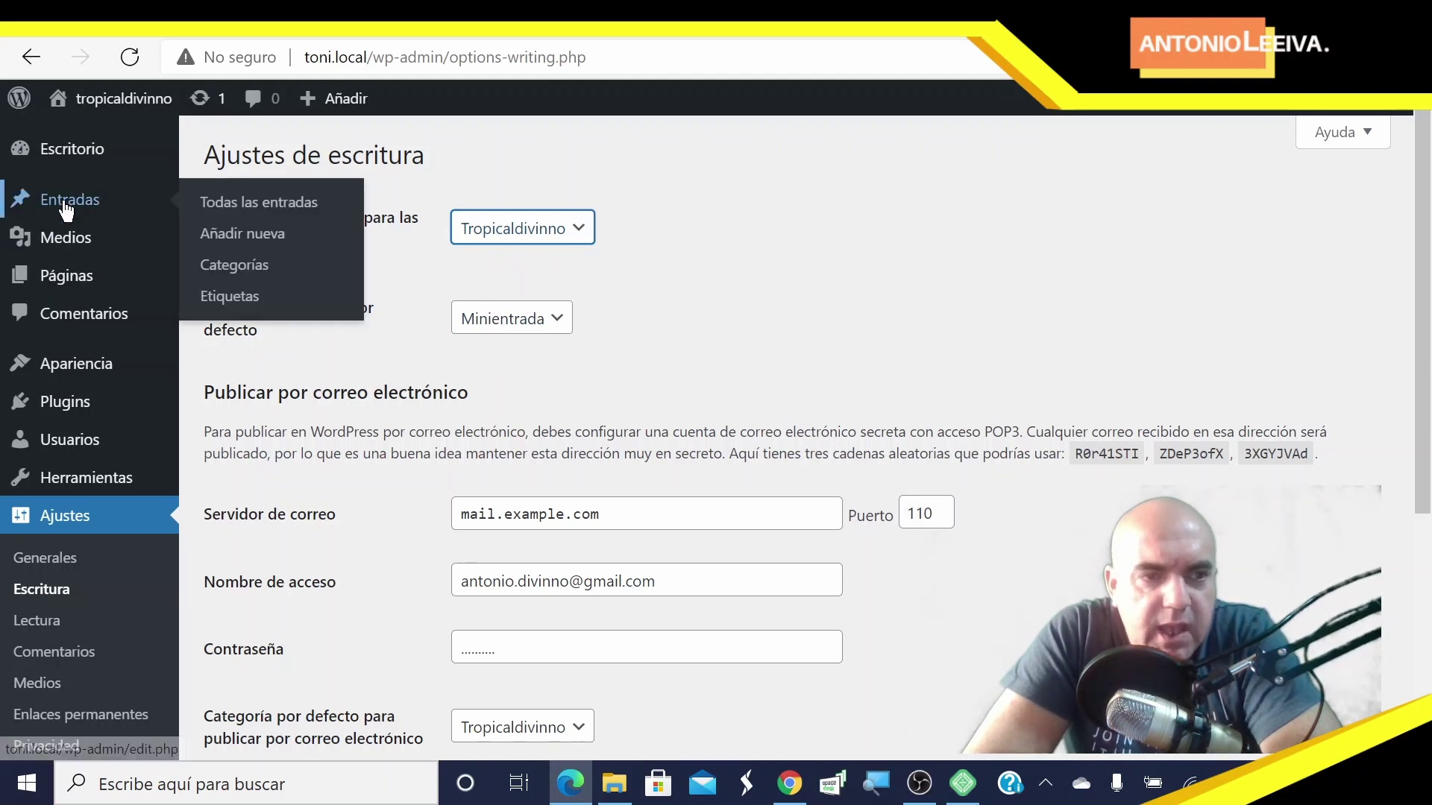
left_click(239, 266)
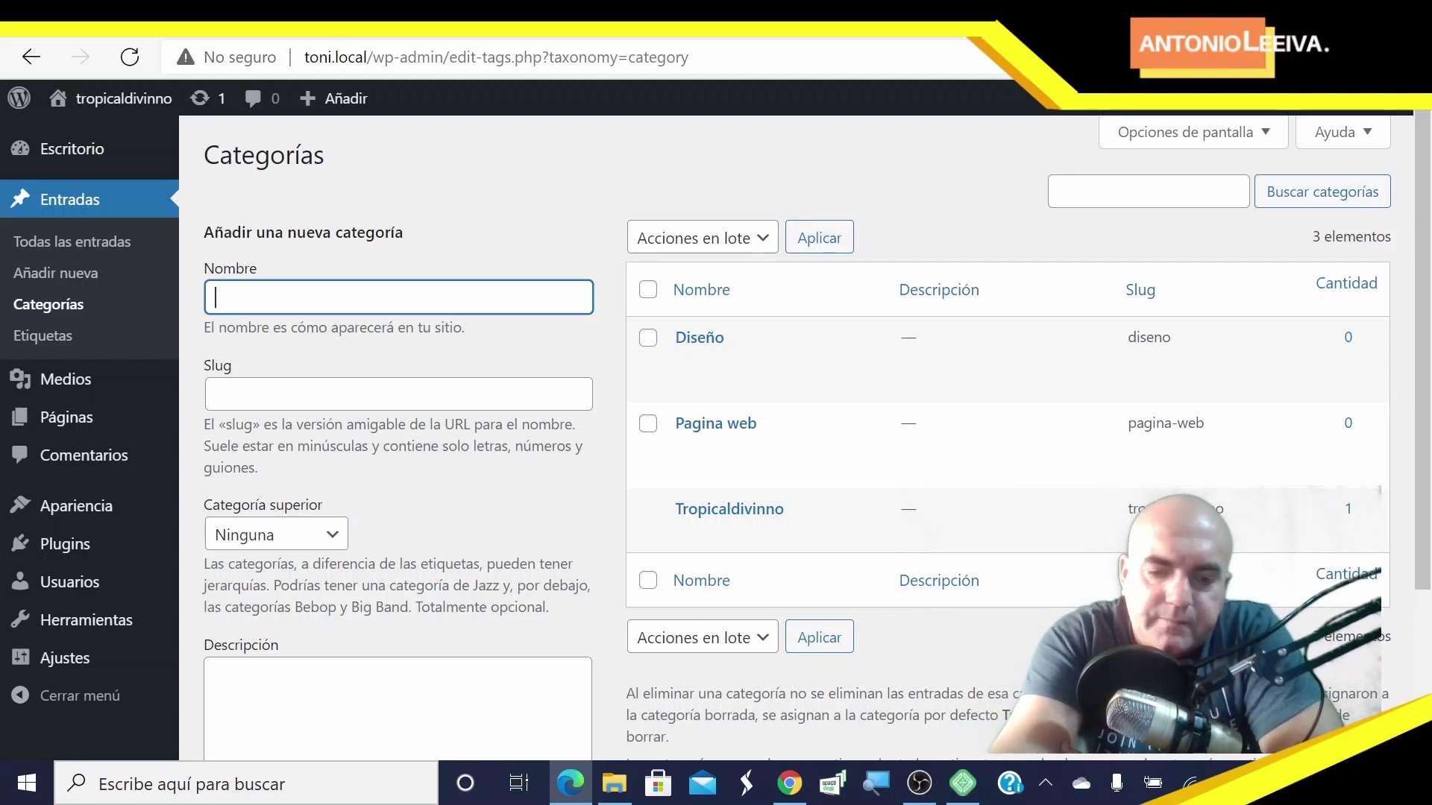
type("Noti")
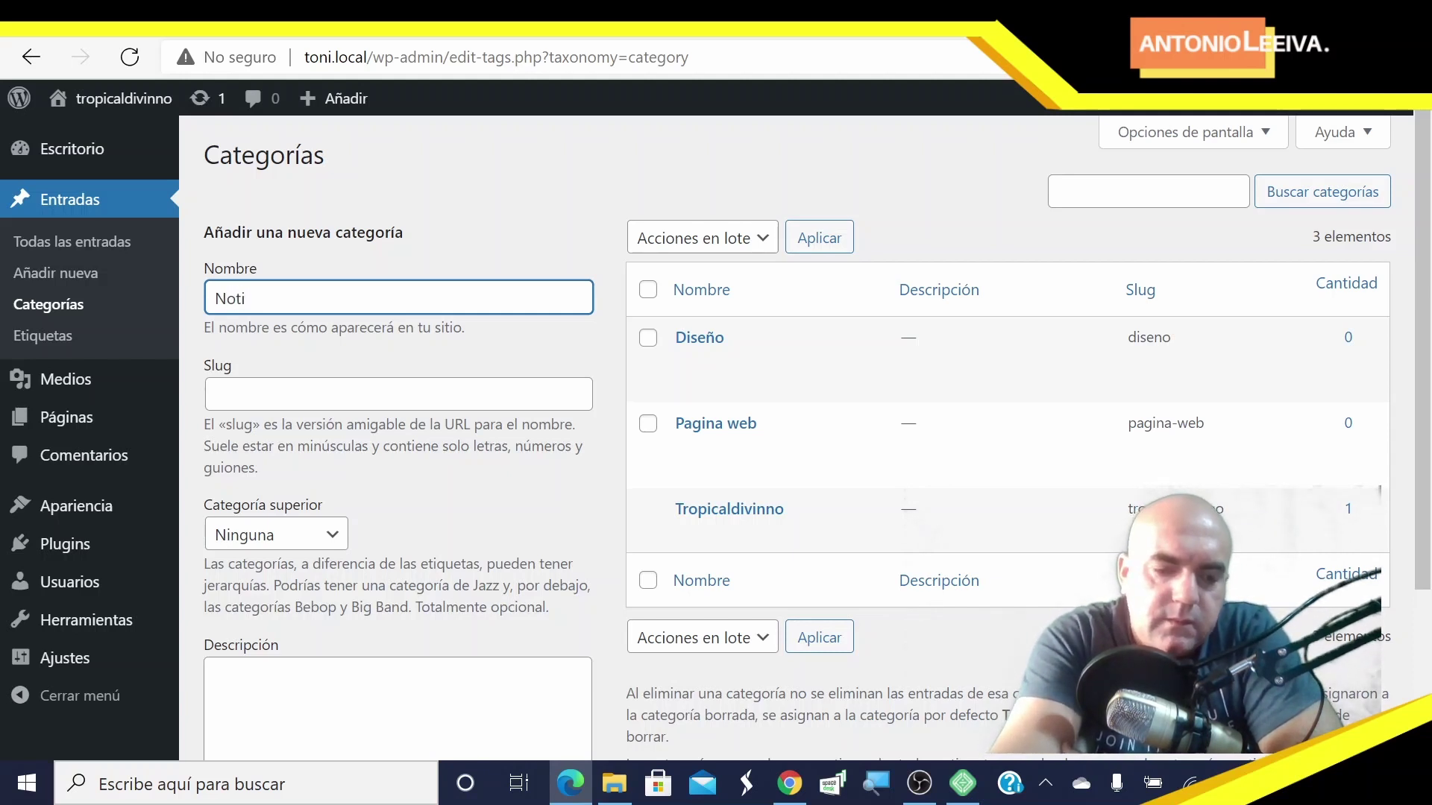
type("cias")
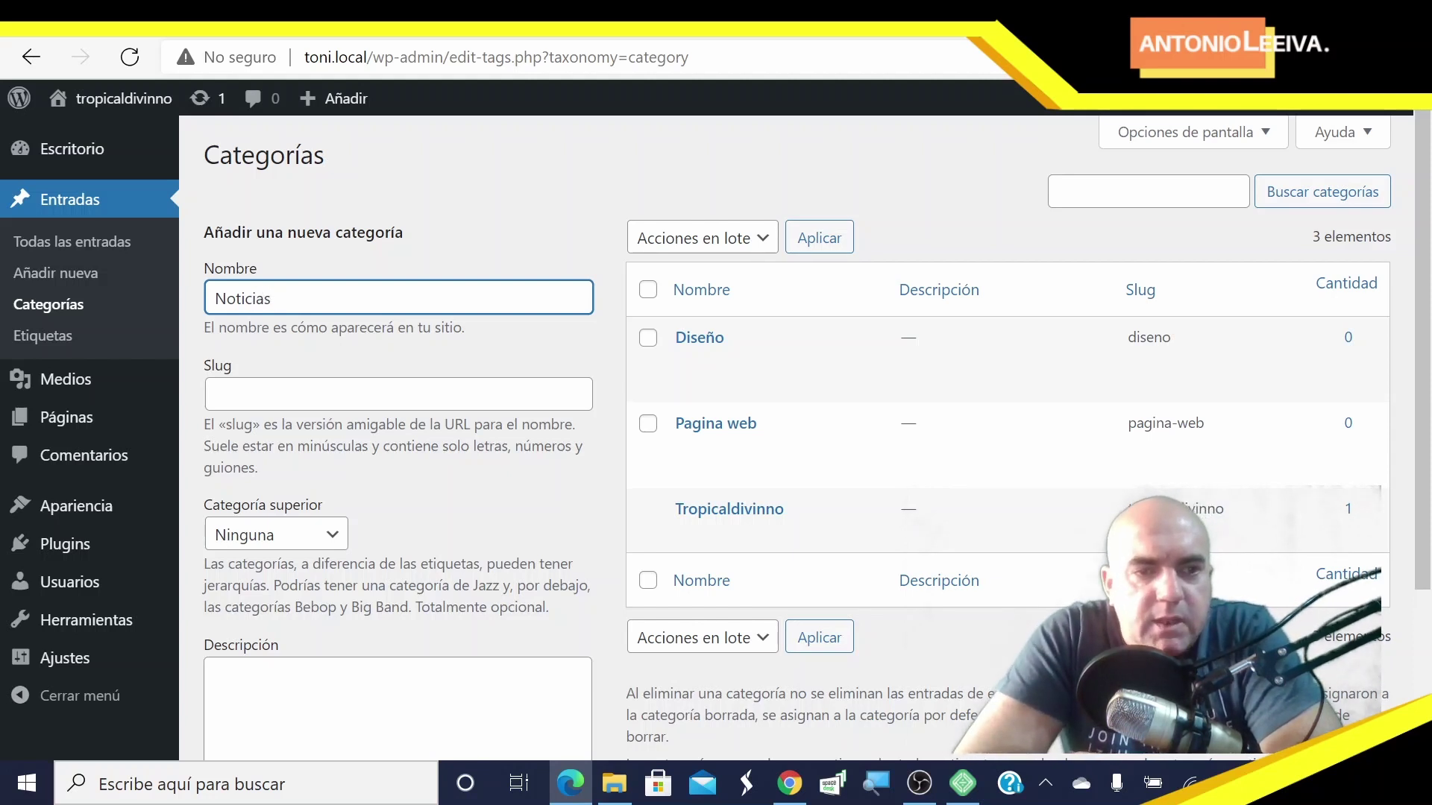
scroll(319, 310, "down", 2)
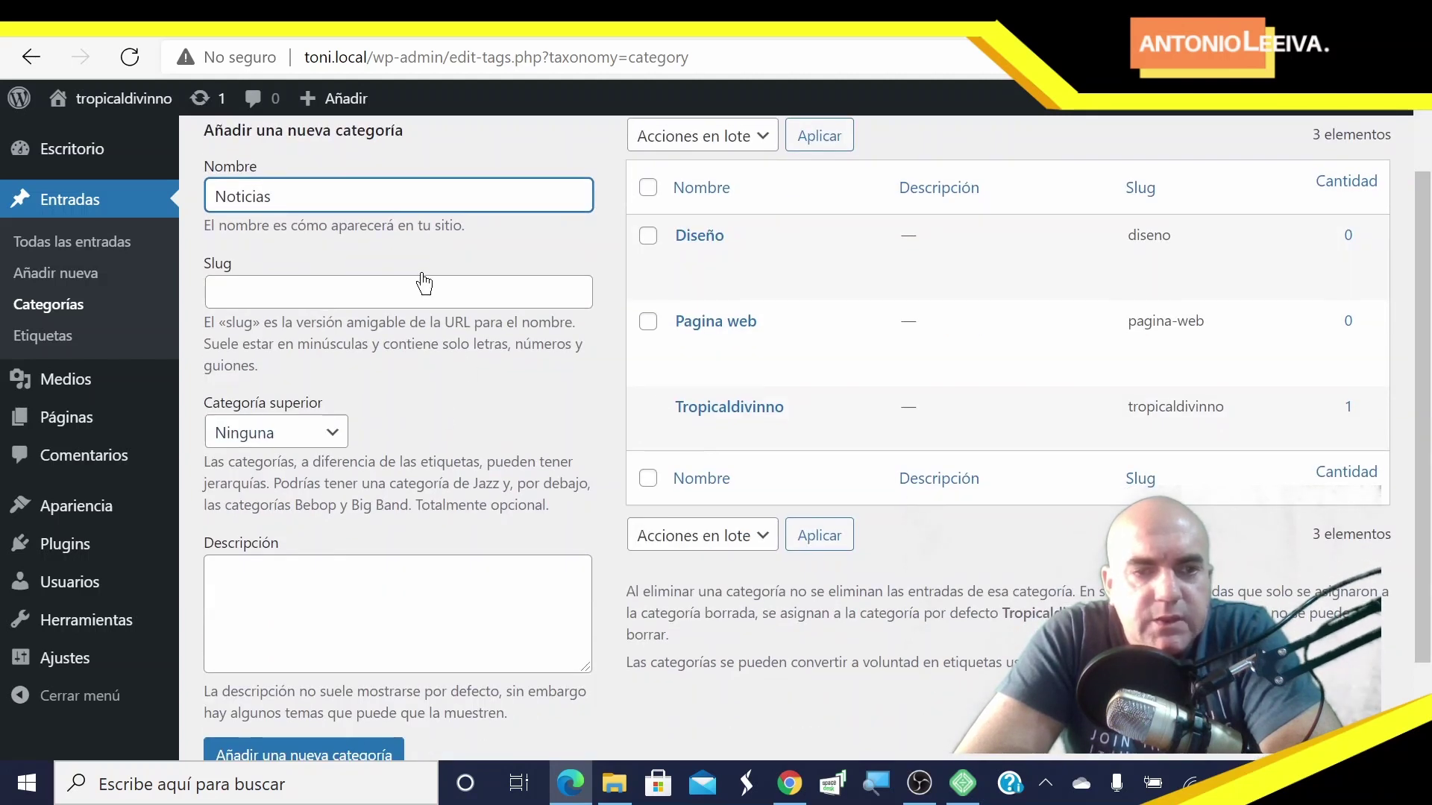
scroll(424, 283, "down", 1)
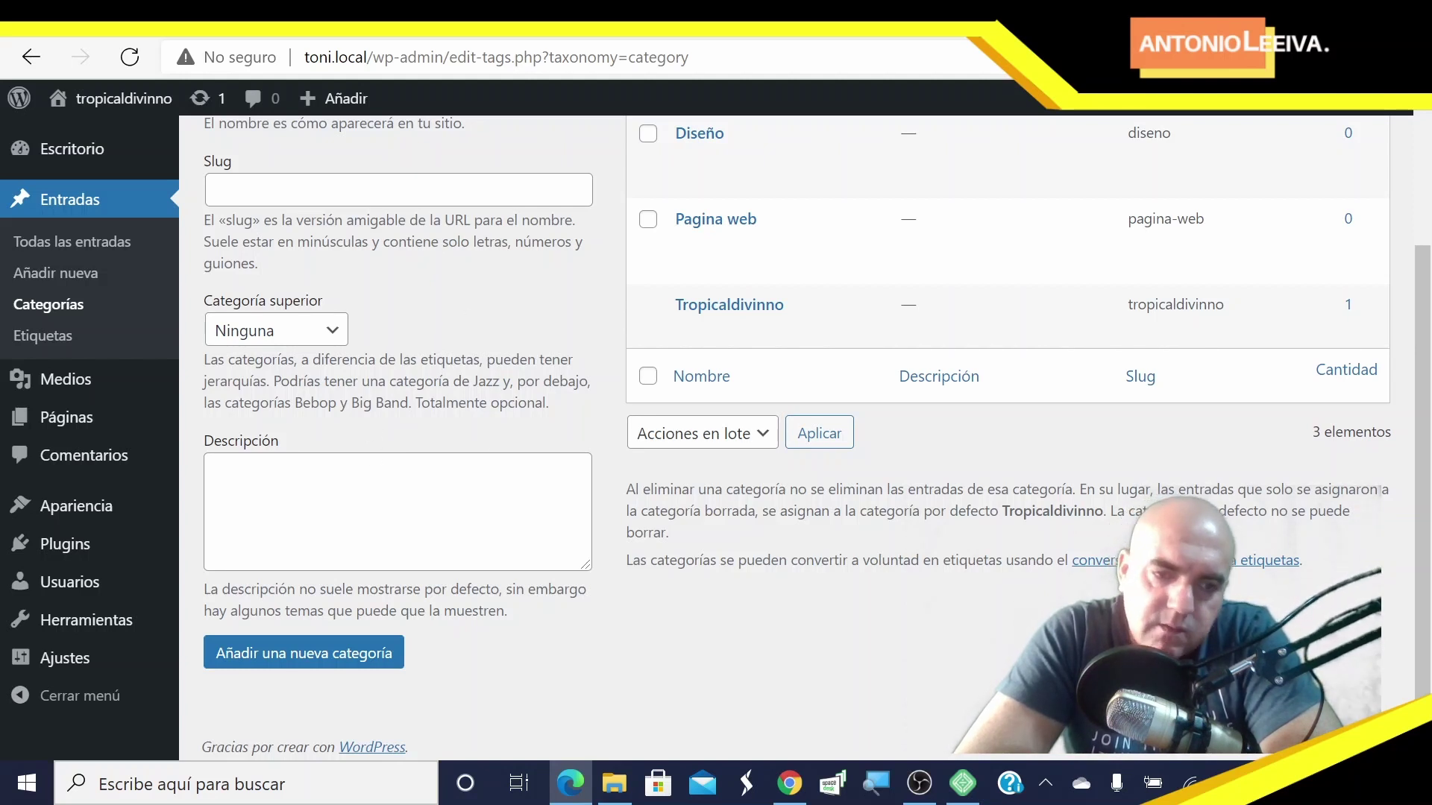
scroll(598, 311, "down", 1)
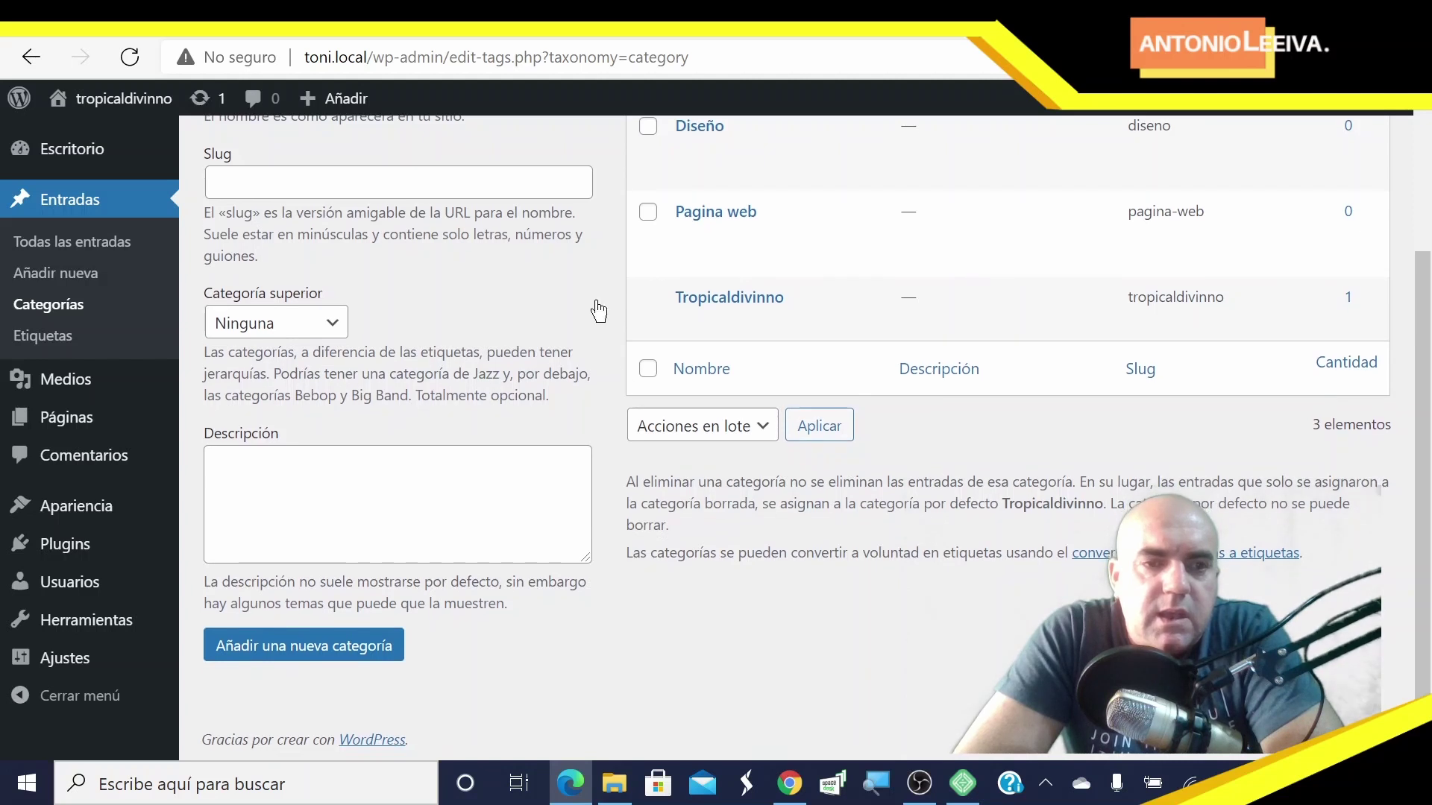
scroll(551, 261, "up", 3)
scroll(395, 447, "down", 3)
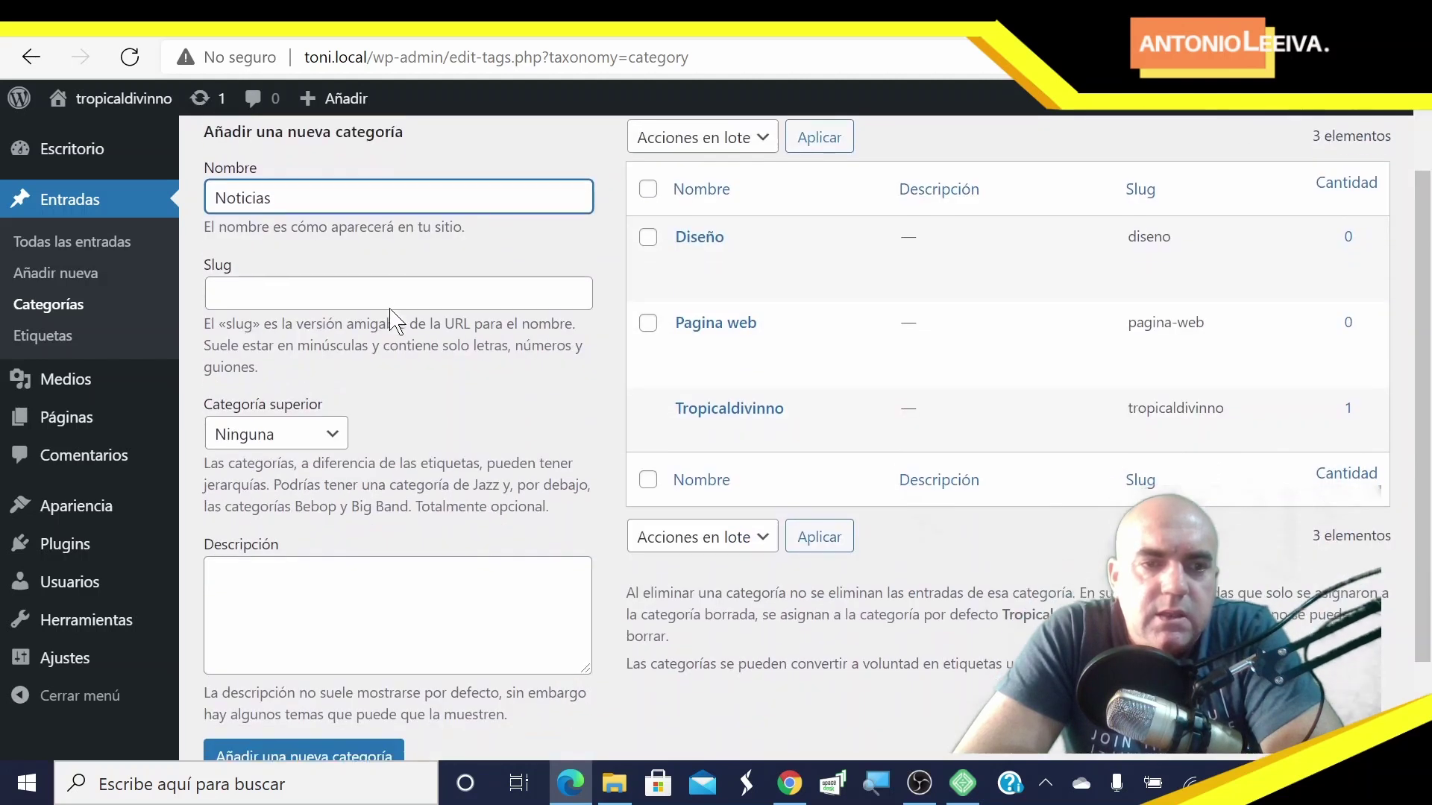
left_click(308, 648)
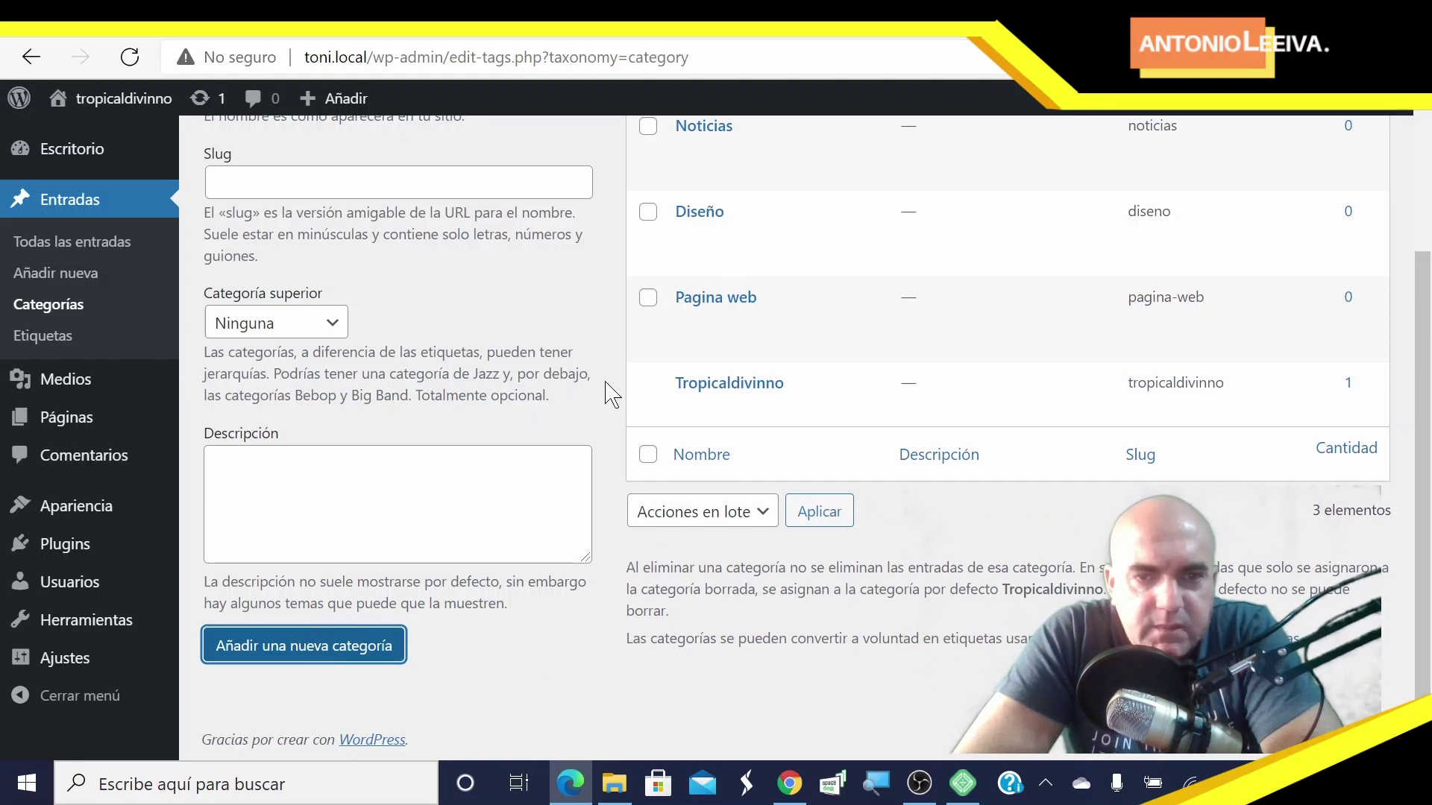
scroll(591, 373, "up", 3)
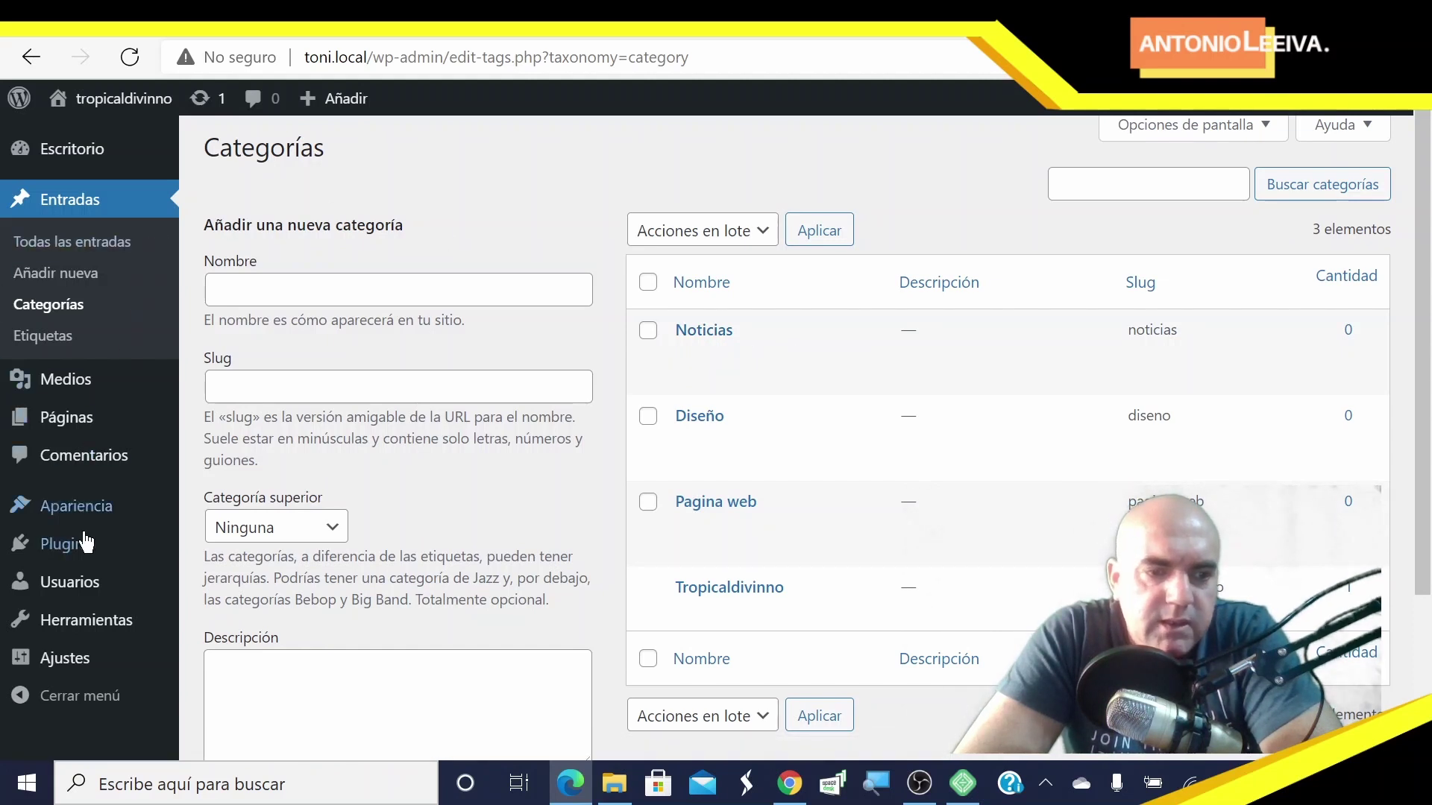
Return to the writing settings and check whether Noticias is offered as a default post category
mouse_move(78, 667)
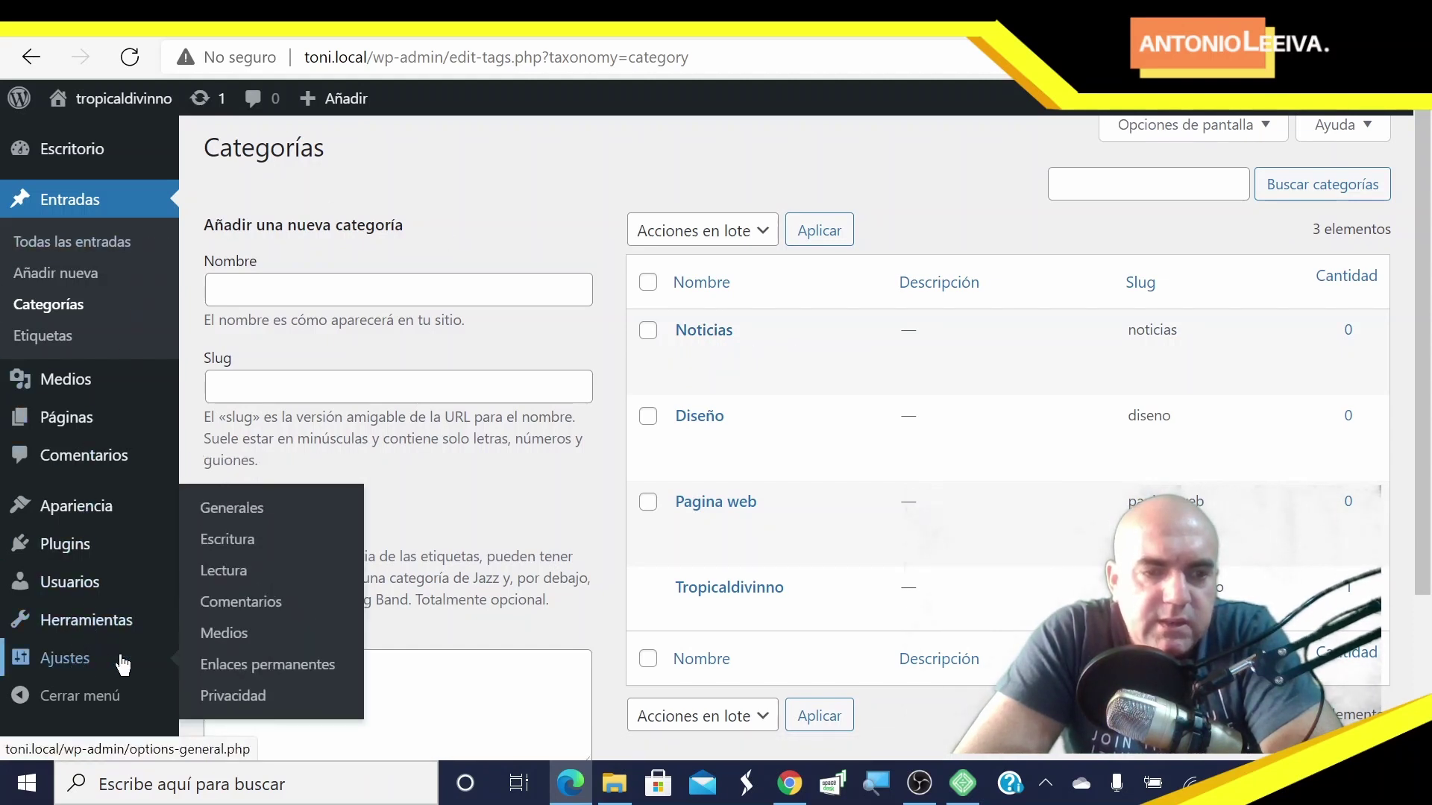
left_click(254, 545)
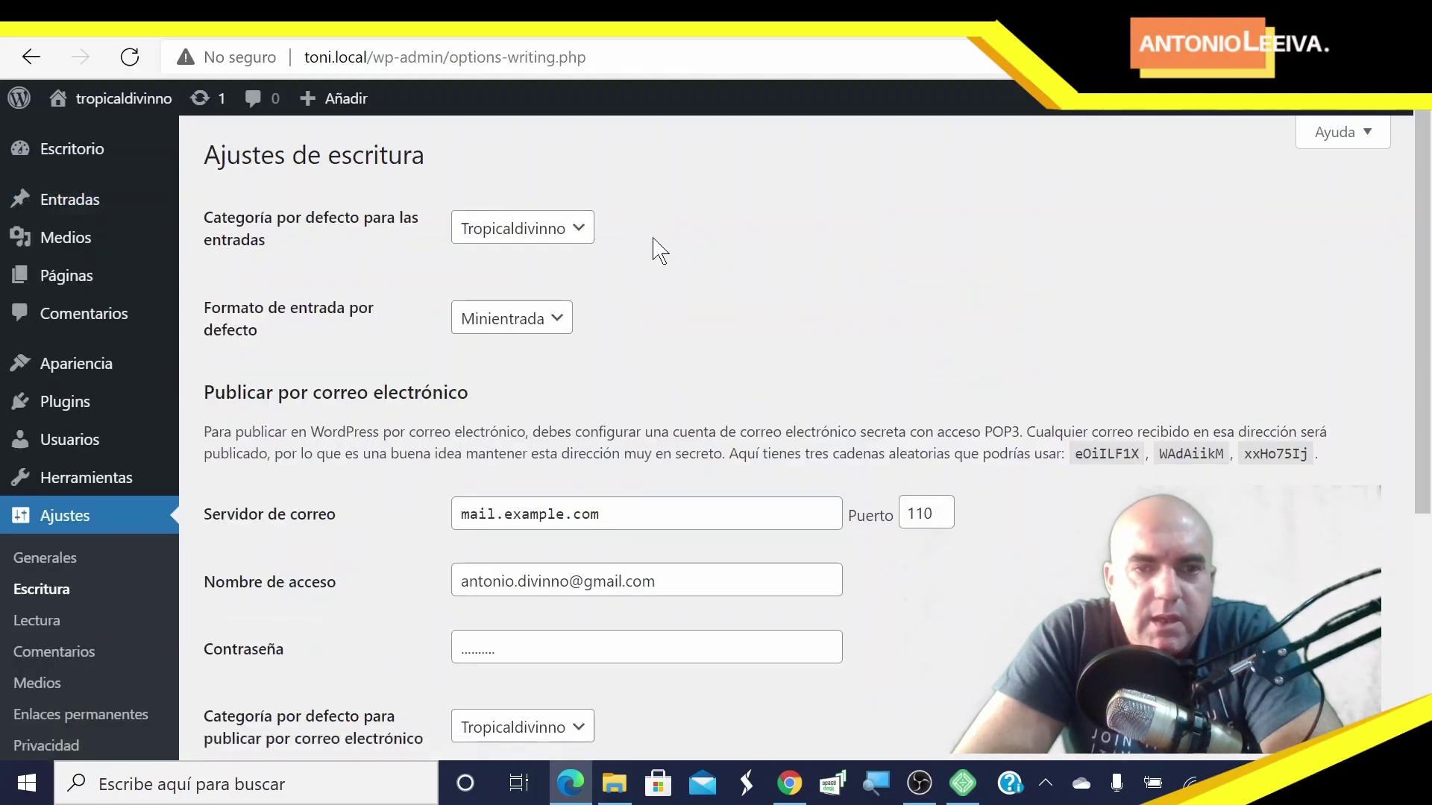
left_click(581, 232)
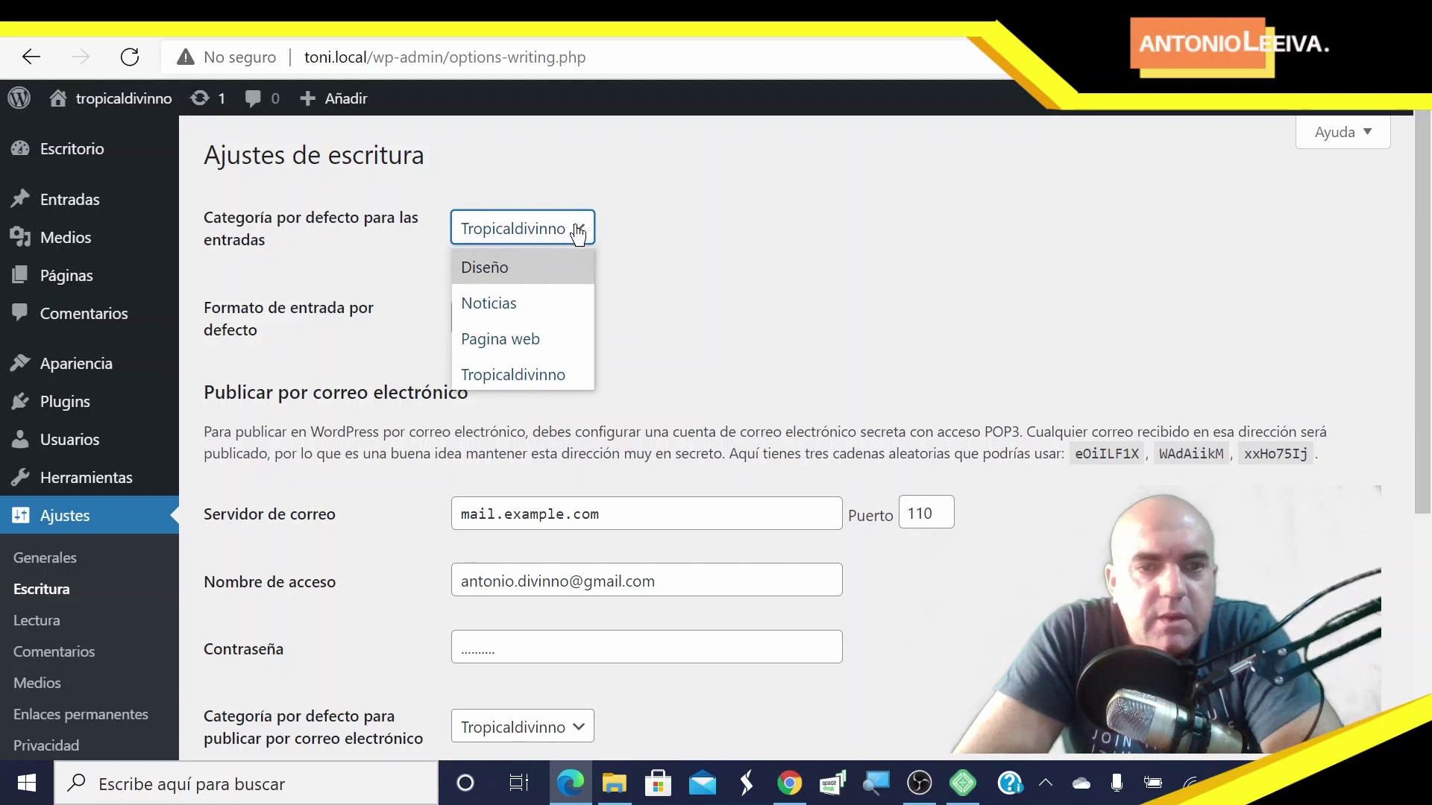
Permanently delete the Noticias category from the post categories
left_click(91, 207)
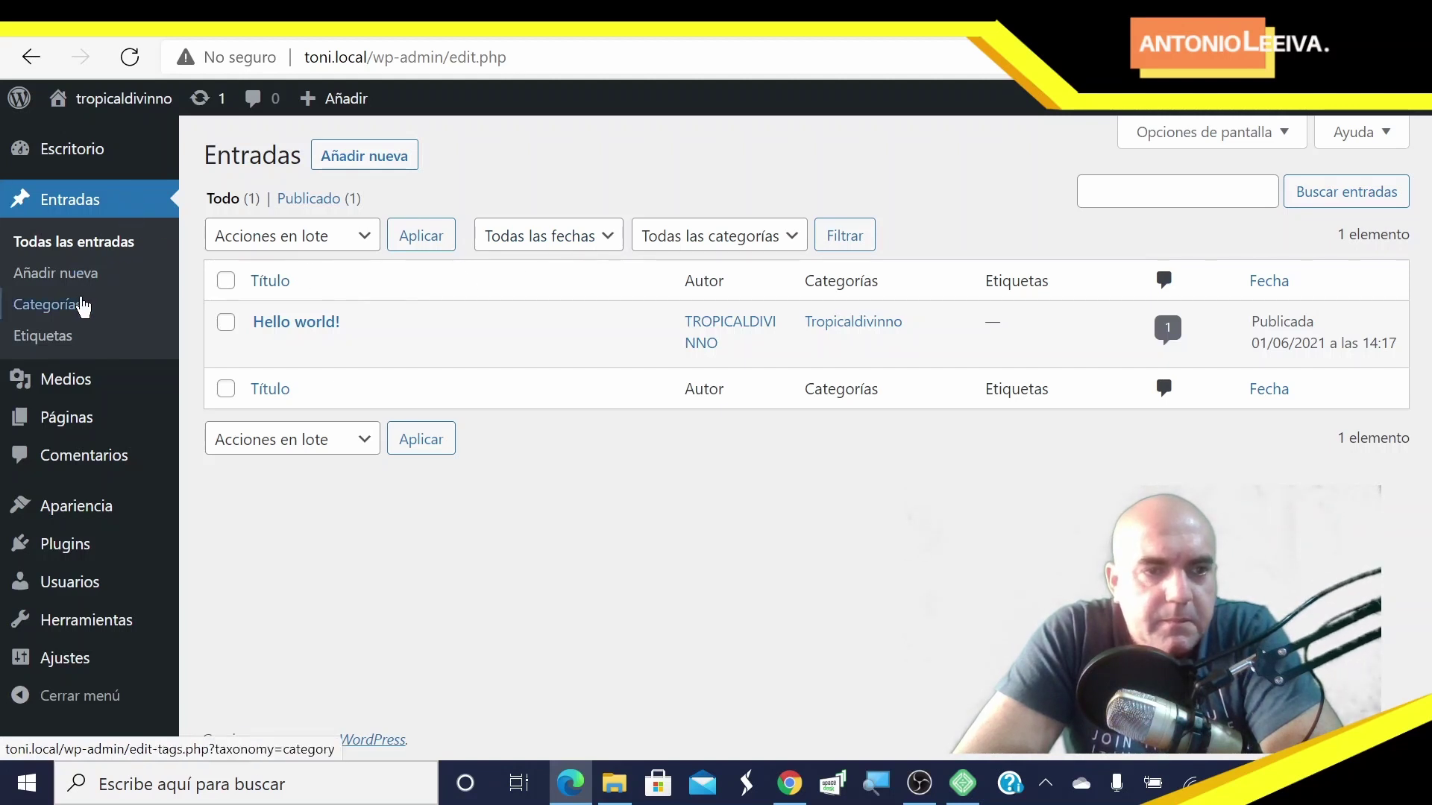
left_click(75, 314)
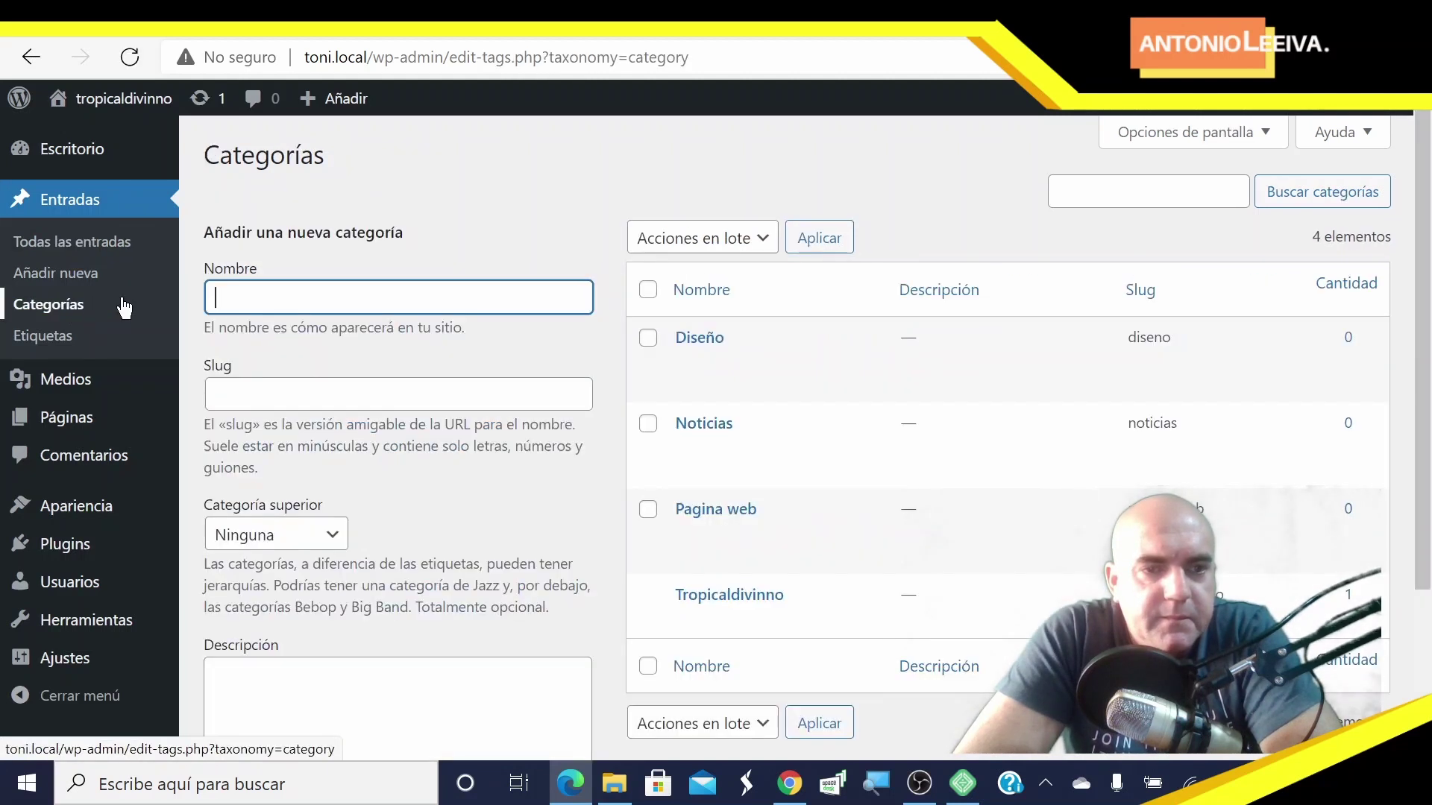
scroll(789, 376, "down", 2)
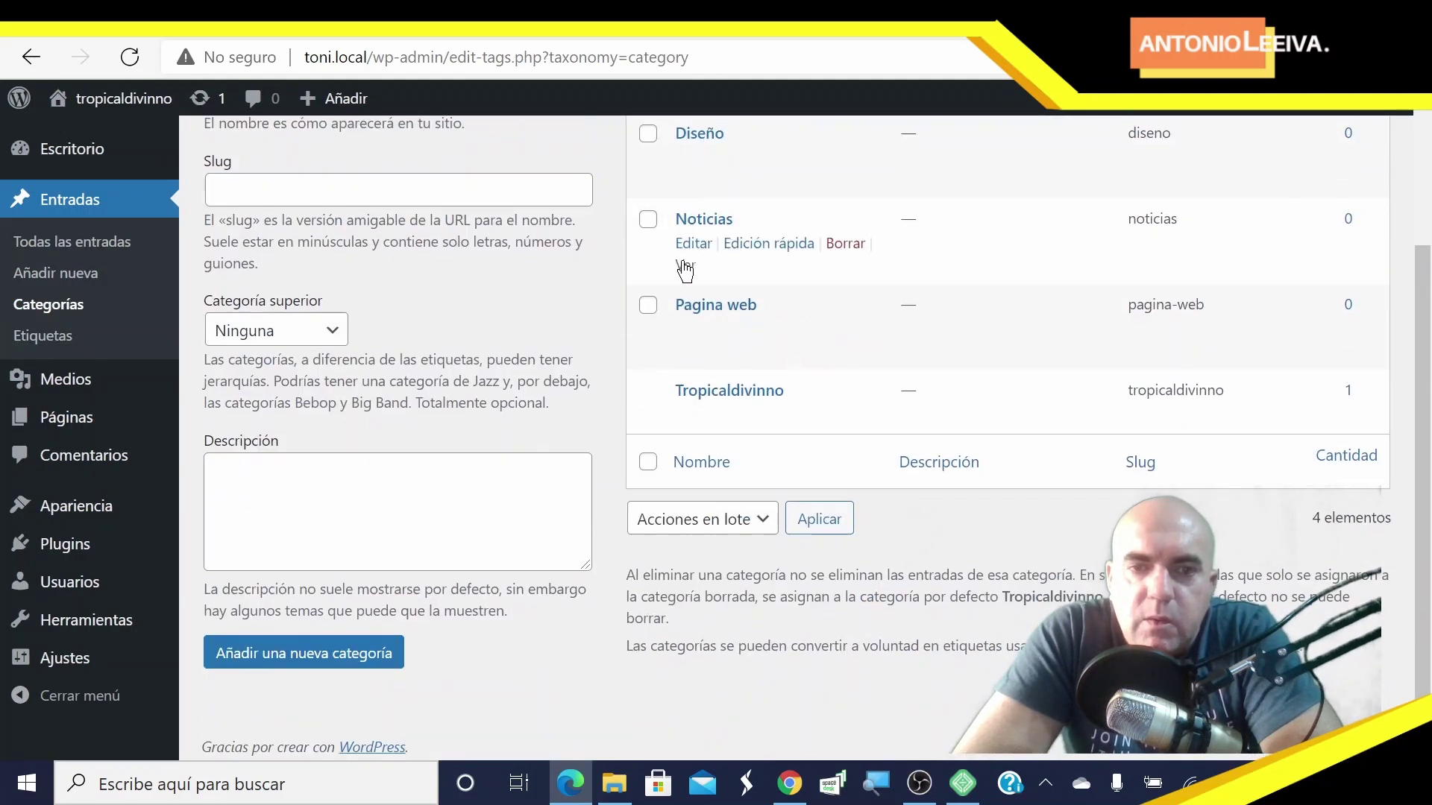
left_click(843, 246)
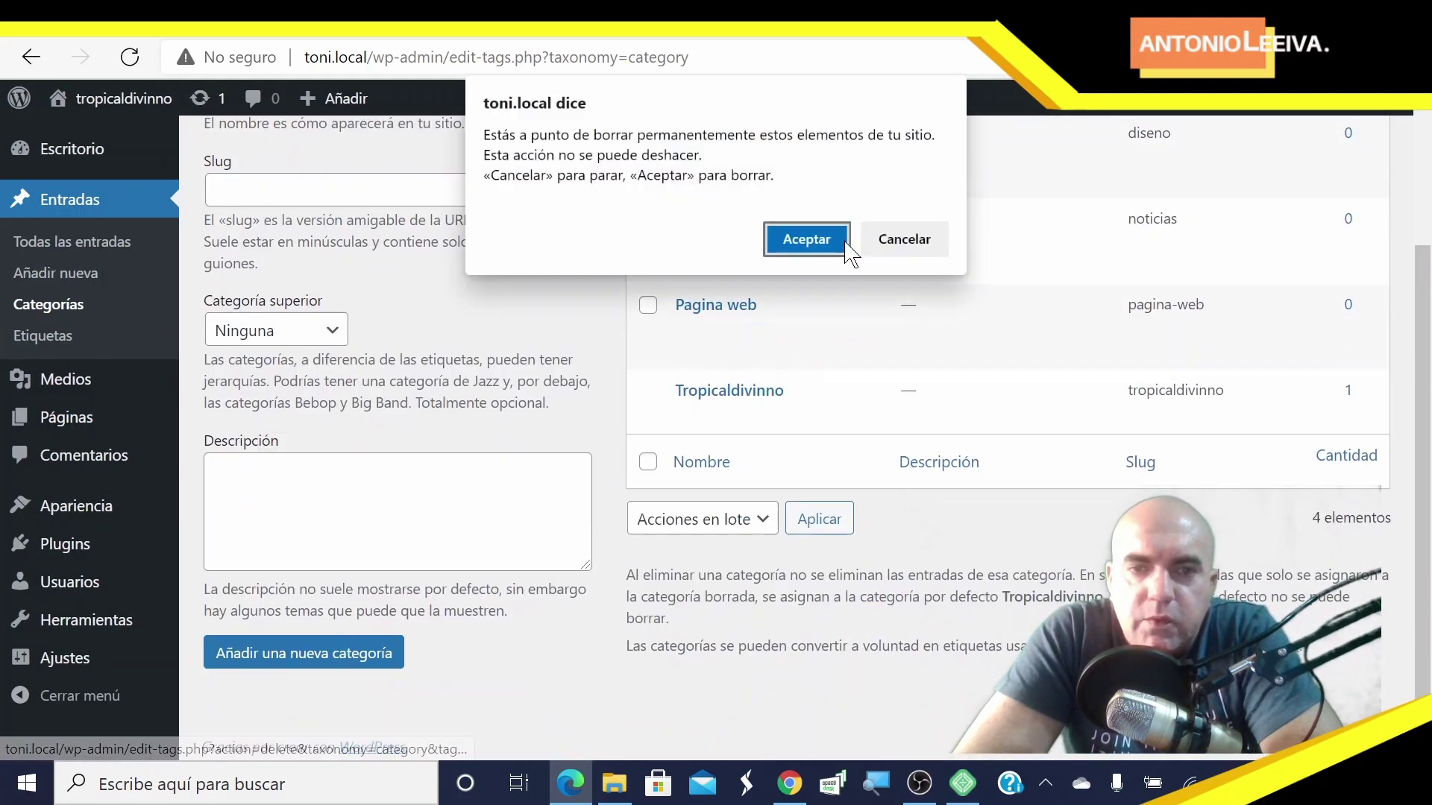
left_click(803, 249)
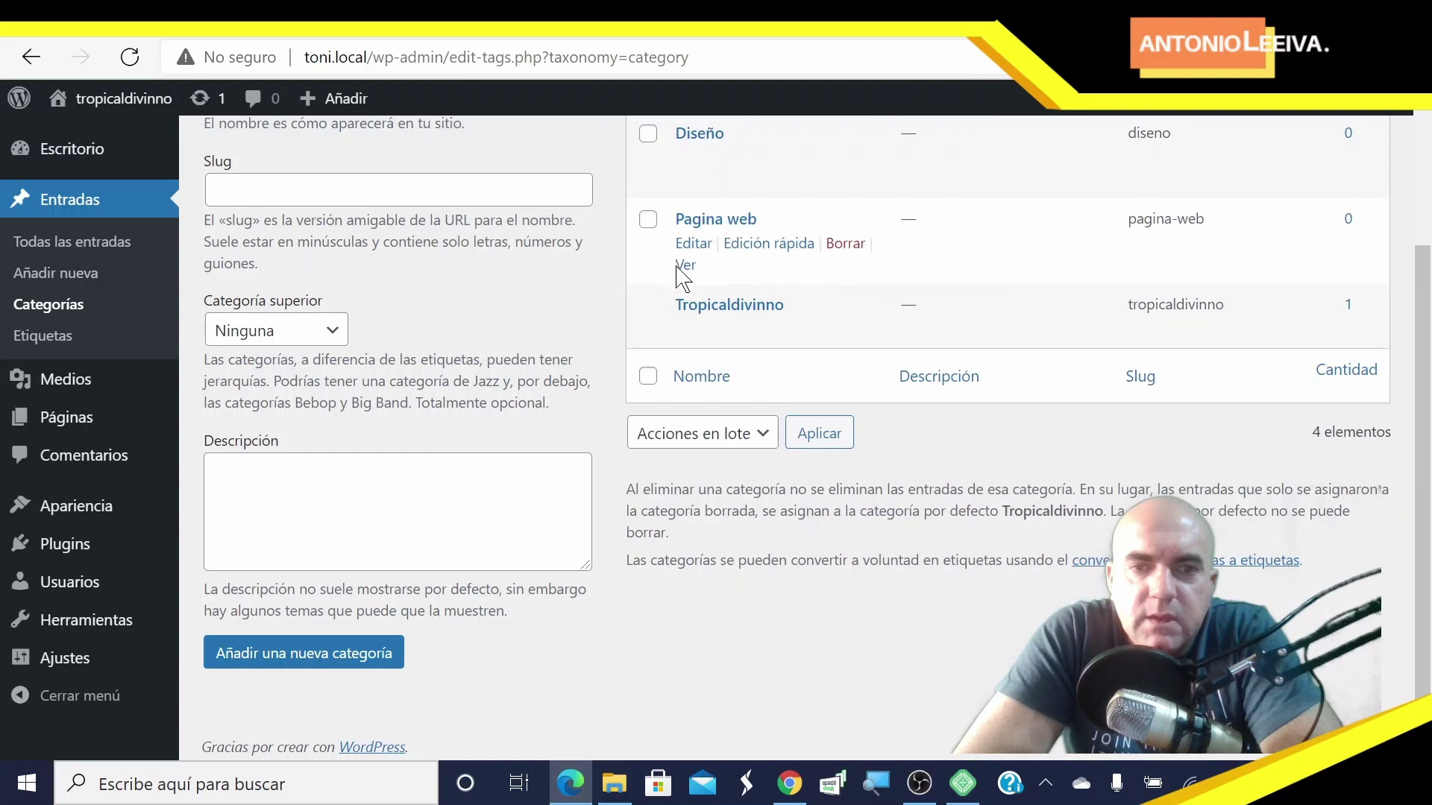
scroll(495, 280, "up", 2)
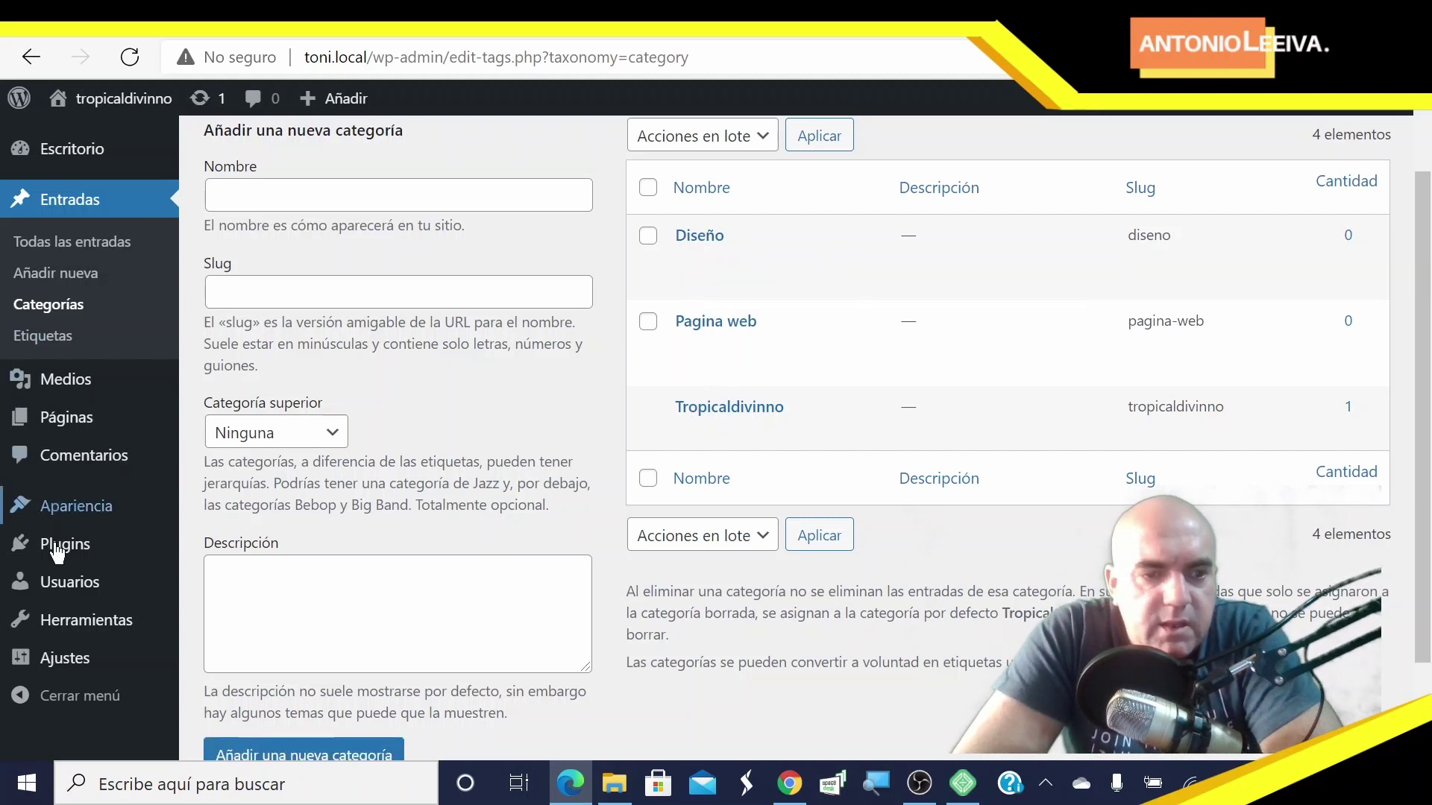
Set the default category for posts to Diseño in the writing settings
mouse_move(56, 630)
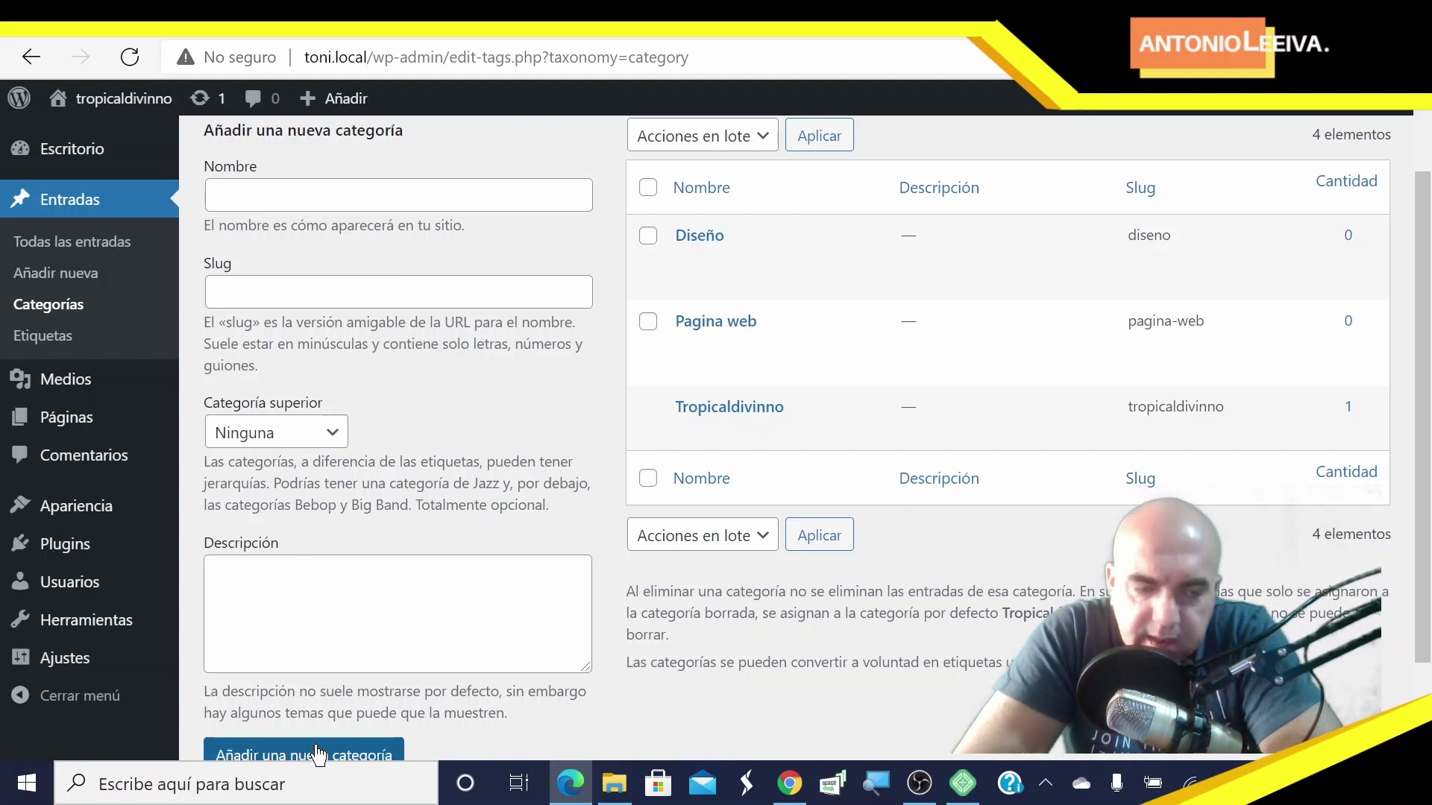
mouse_move(44, 656)
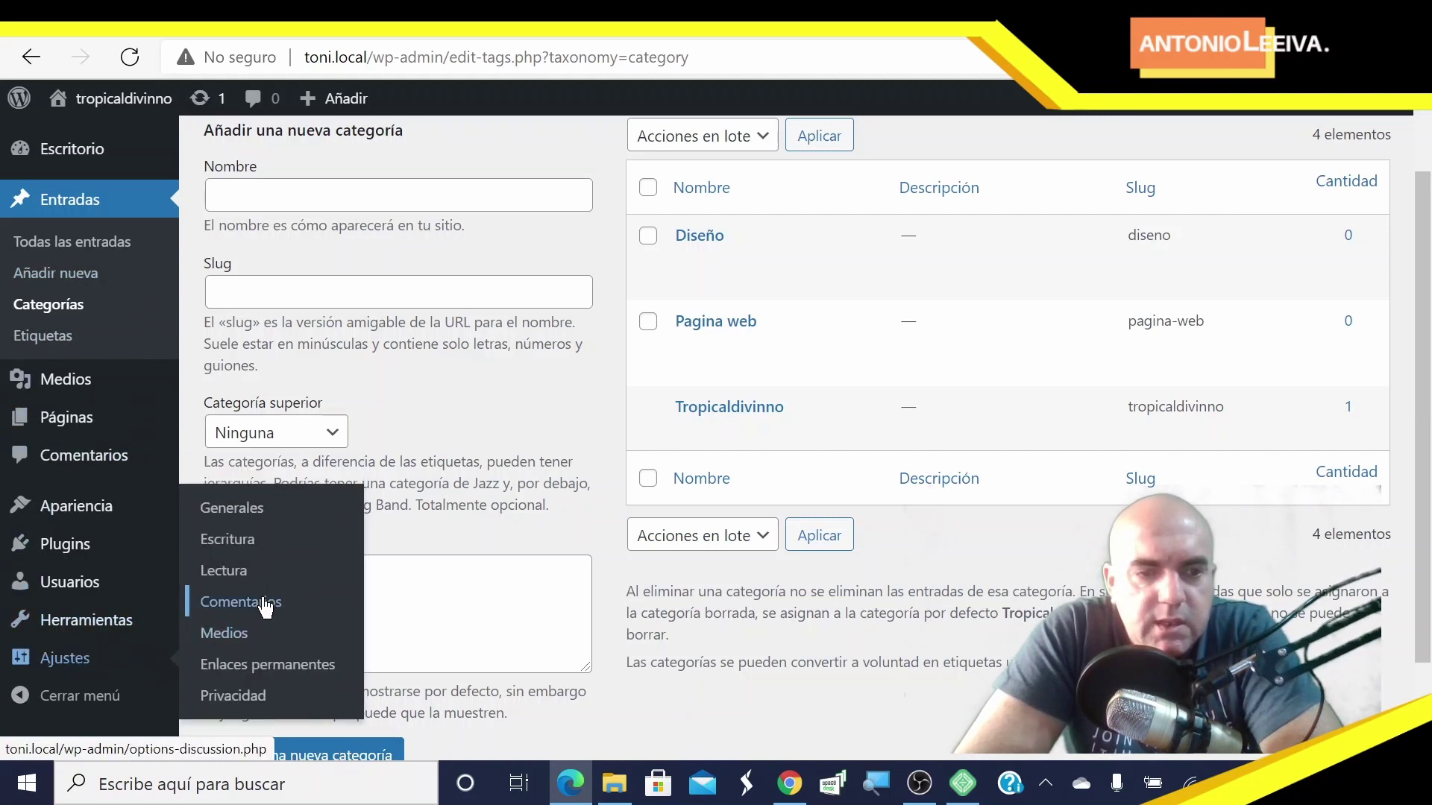
left_click(249, 540)
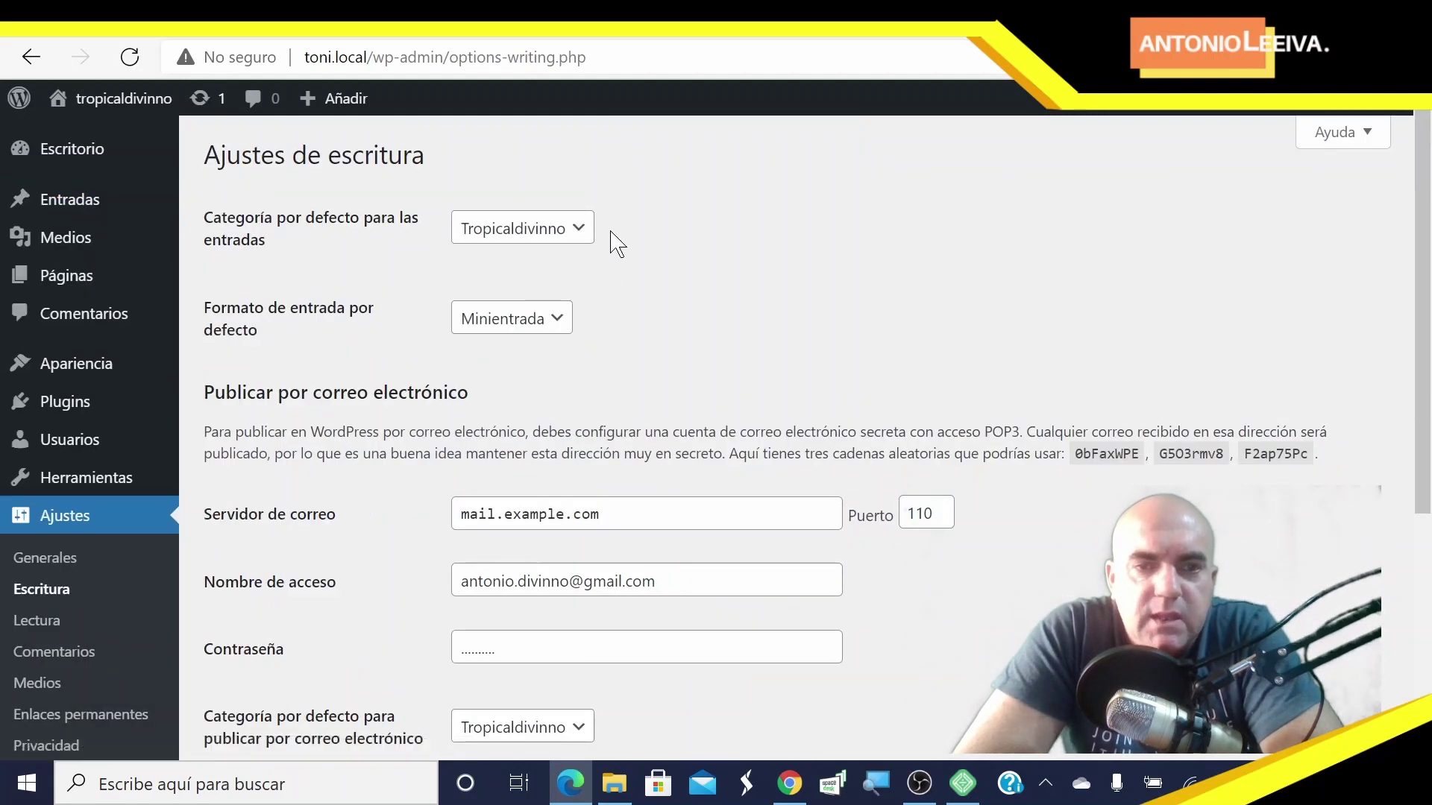
left_click(584, 235)
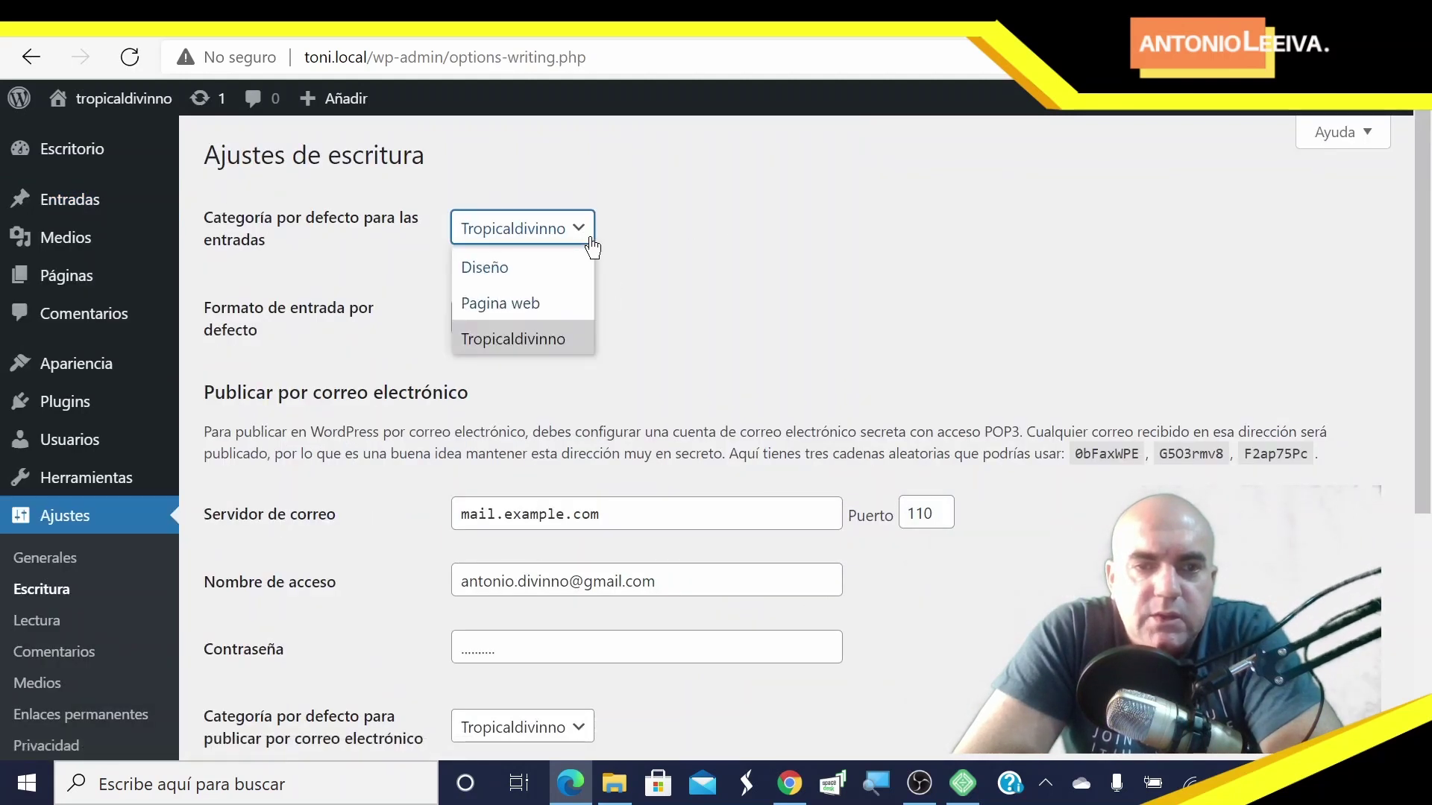
left_click(537, 348)
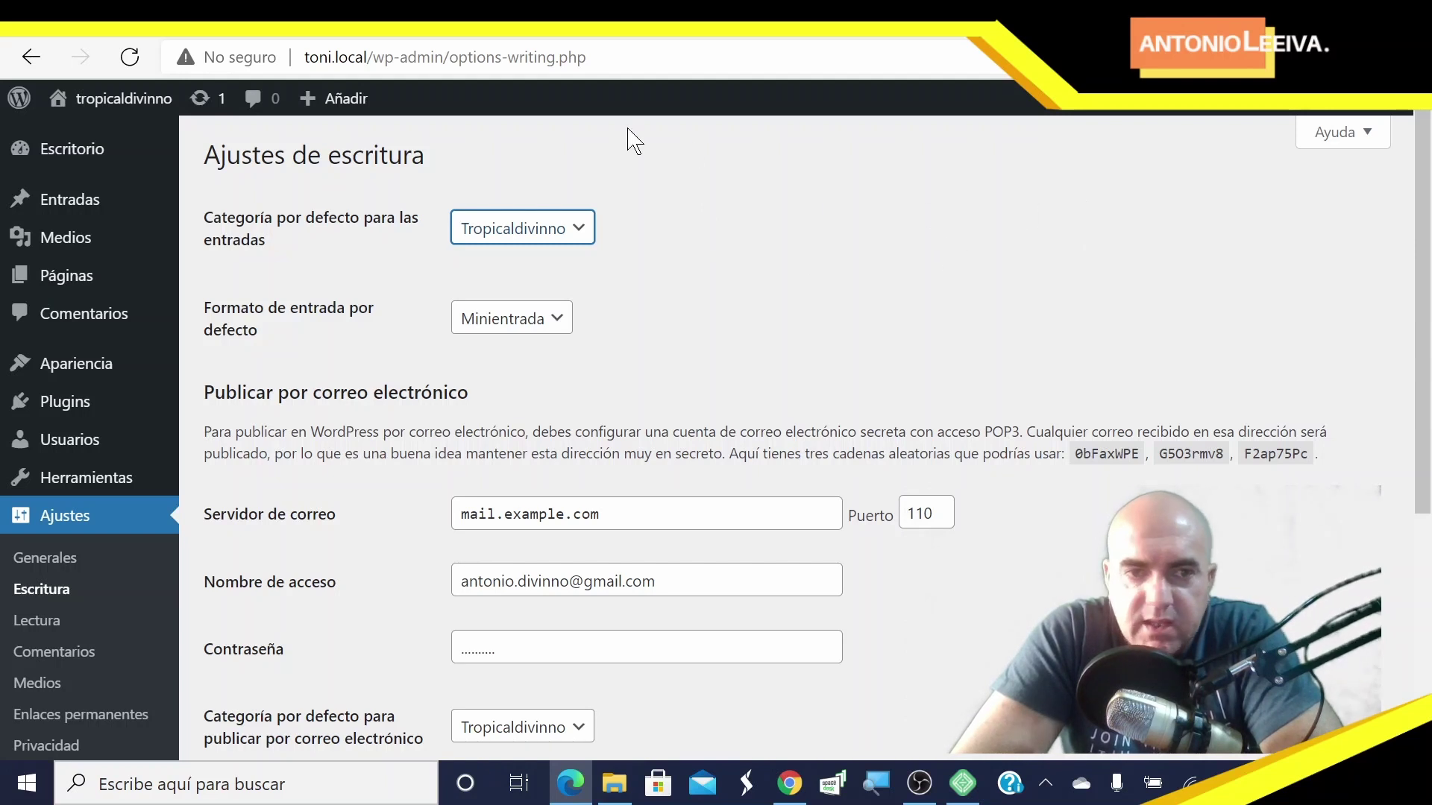
left_click(582, 230)
left_click(564, 270)
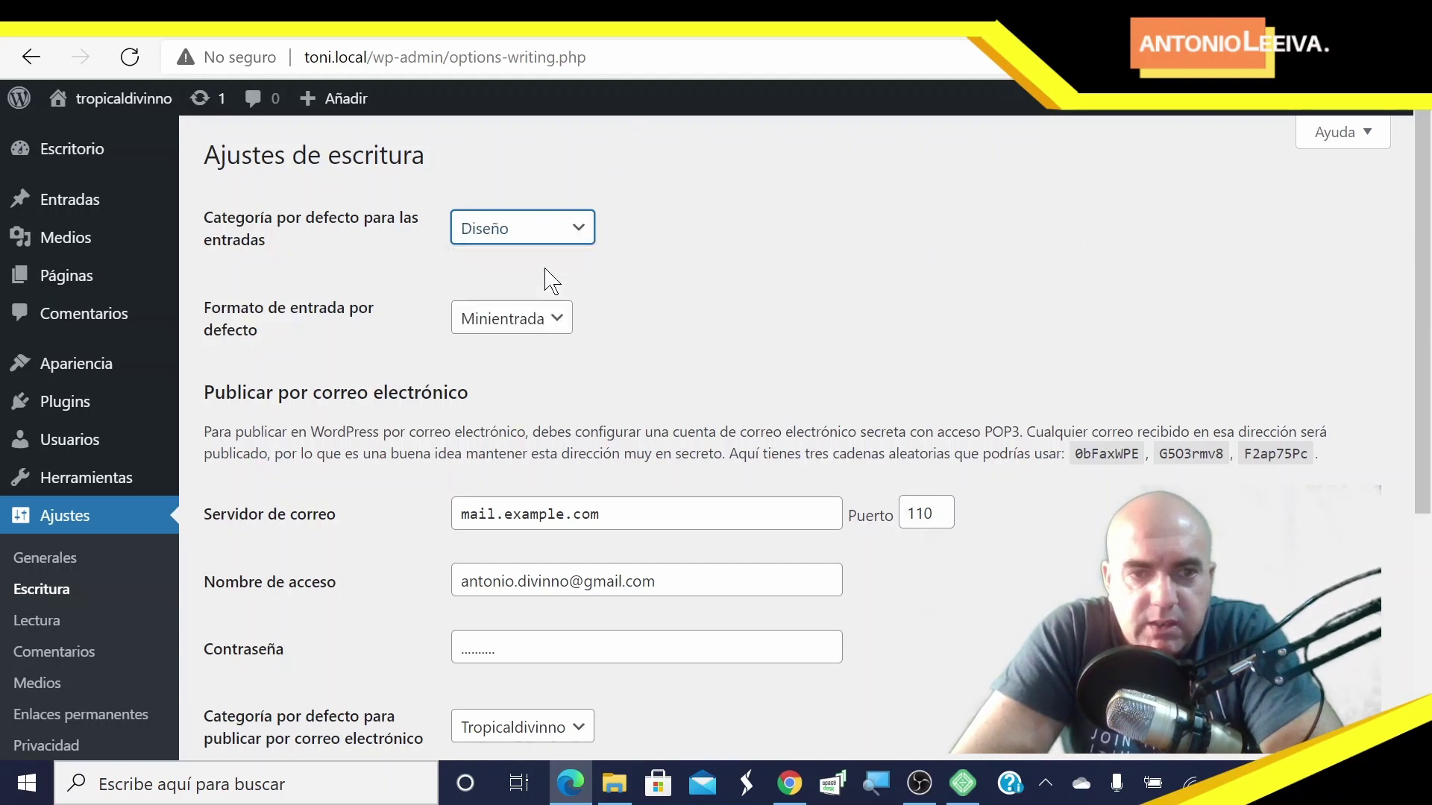
Set the default category for posts to Pagina web in the writing settings
left_click(585, 233)
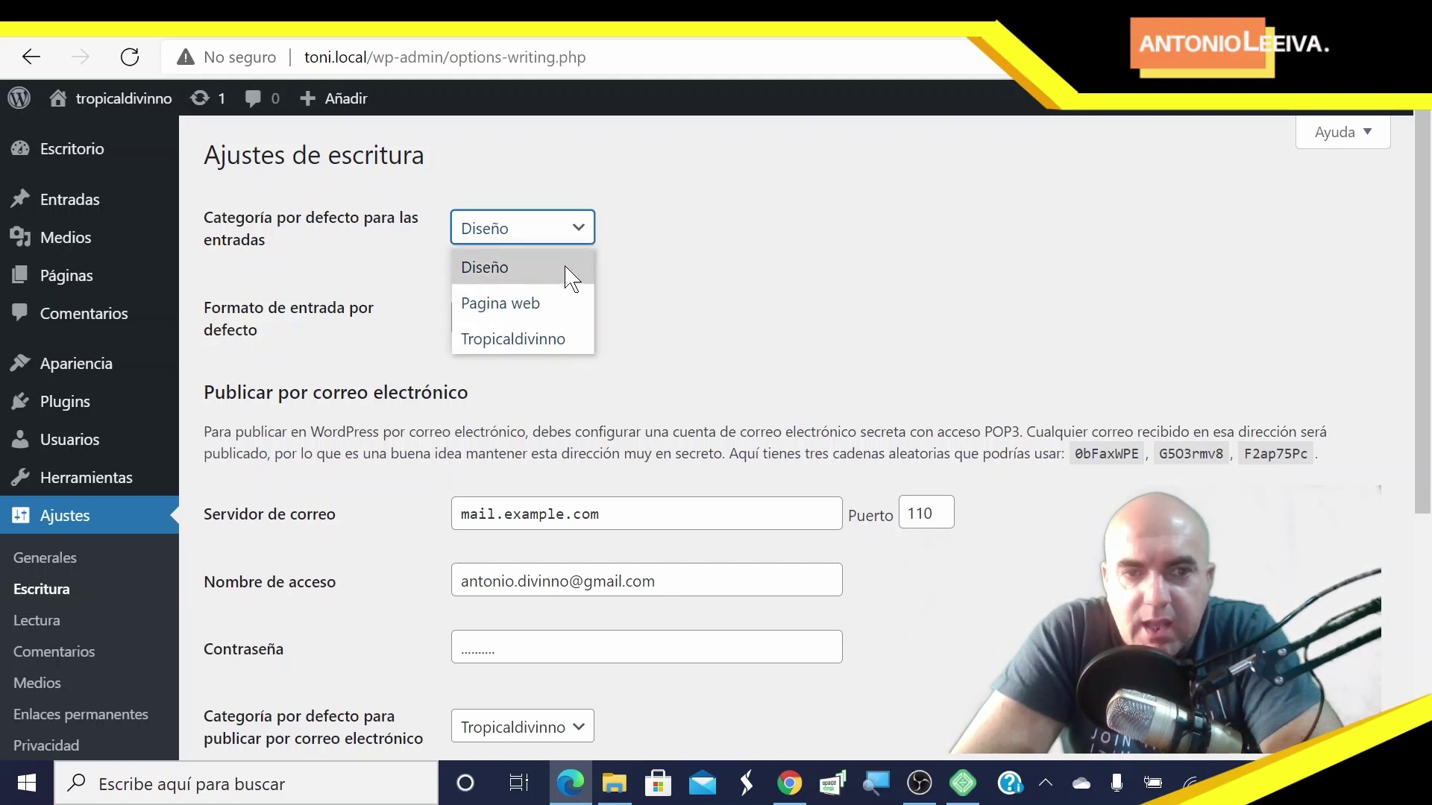
left_click(579, 228)
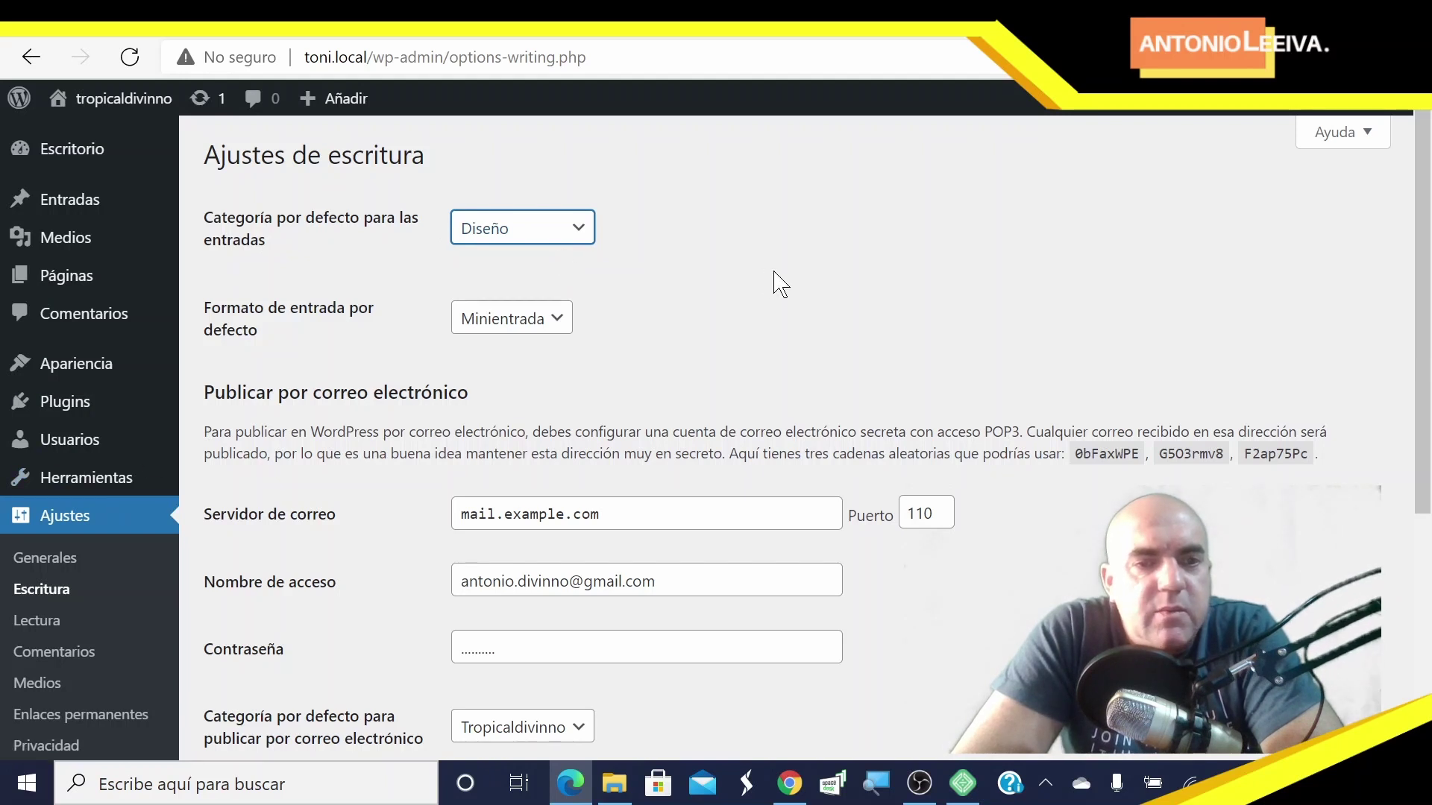
scroll(773, 281, "down", 1)
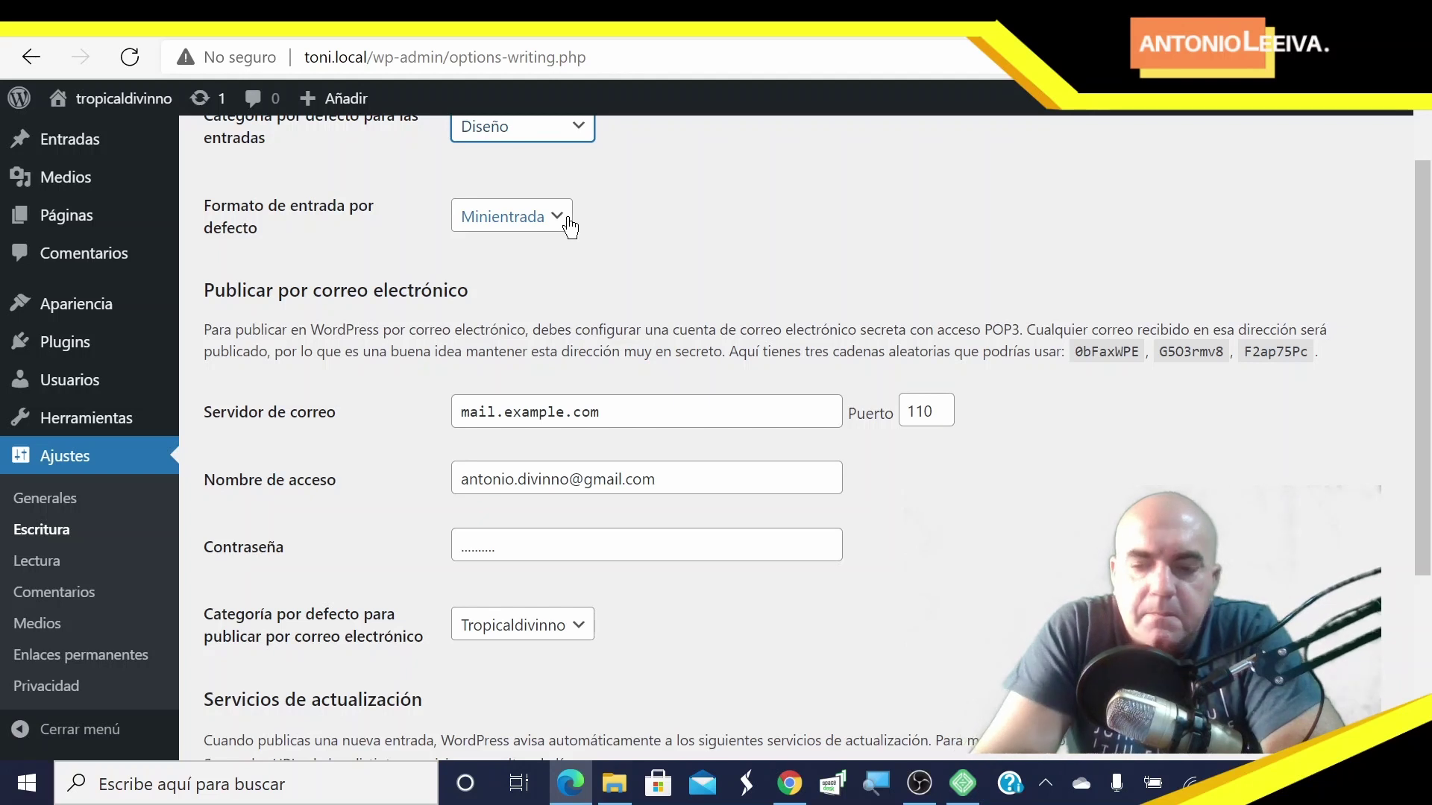
key("Down")
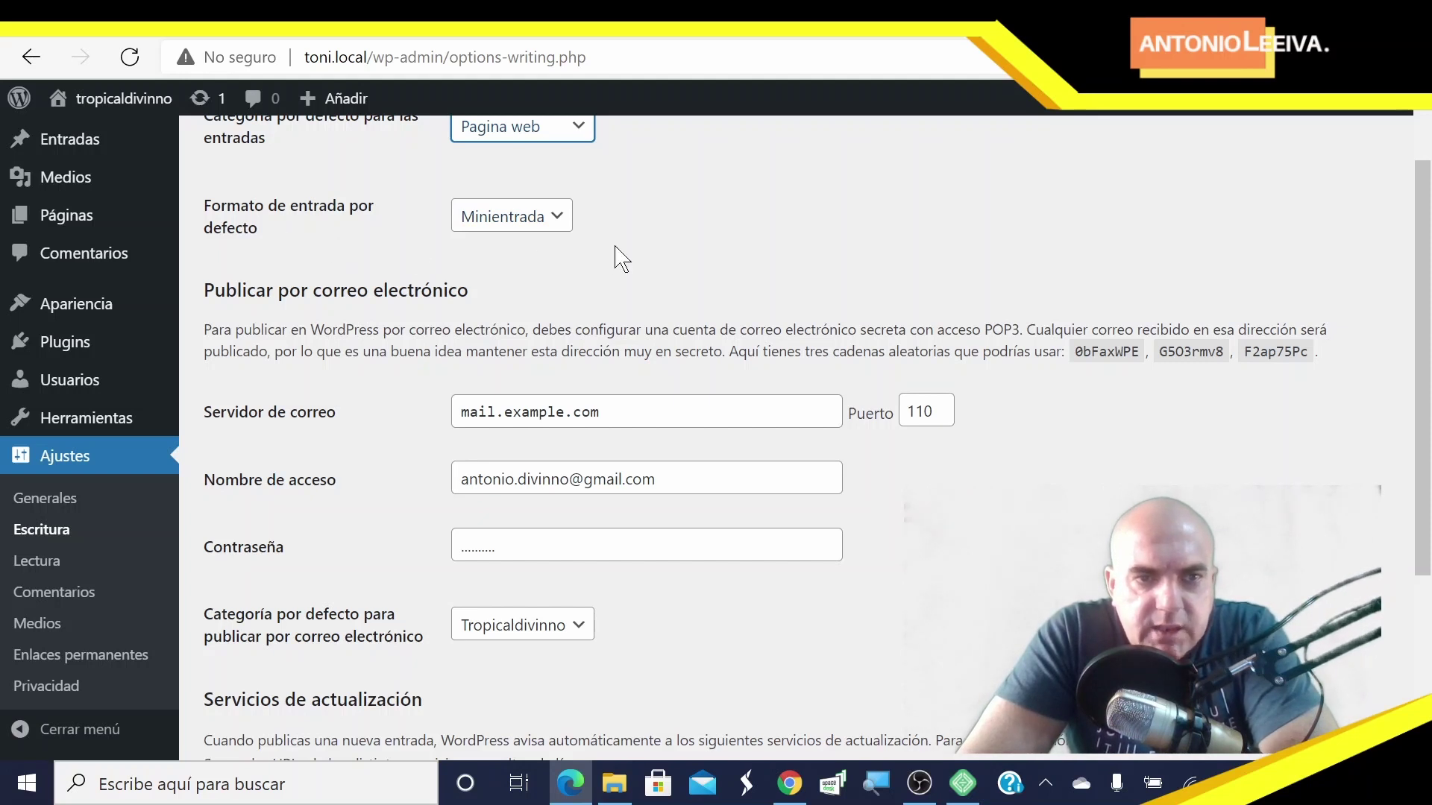
Examine the available default post formats and the settings for publishing by email
left_click(556, 221)
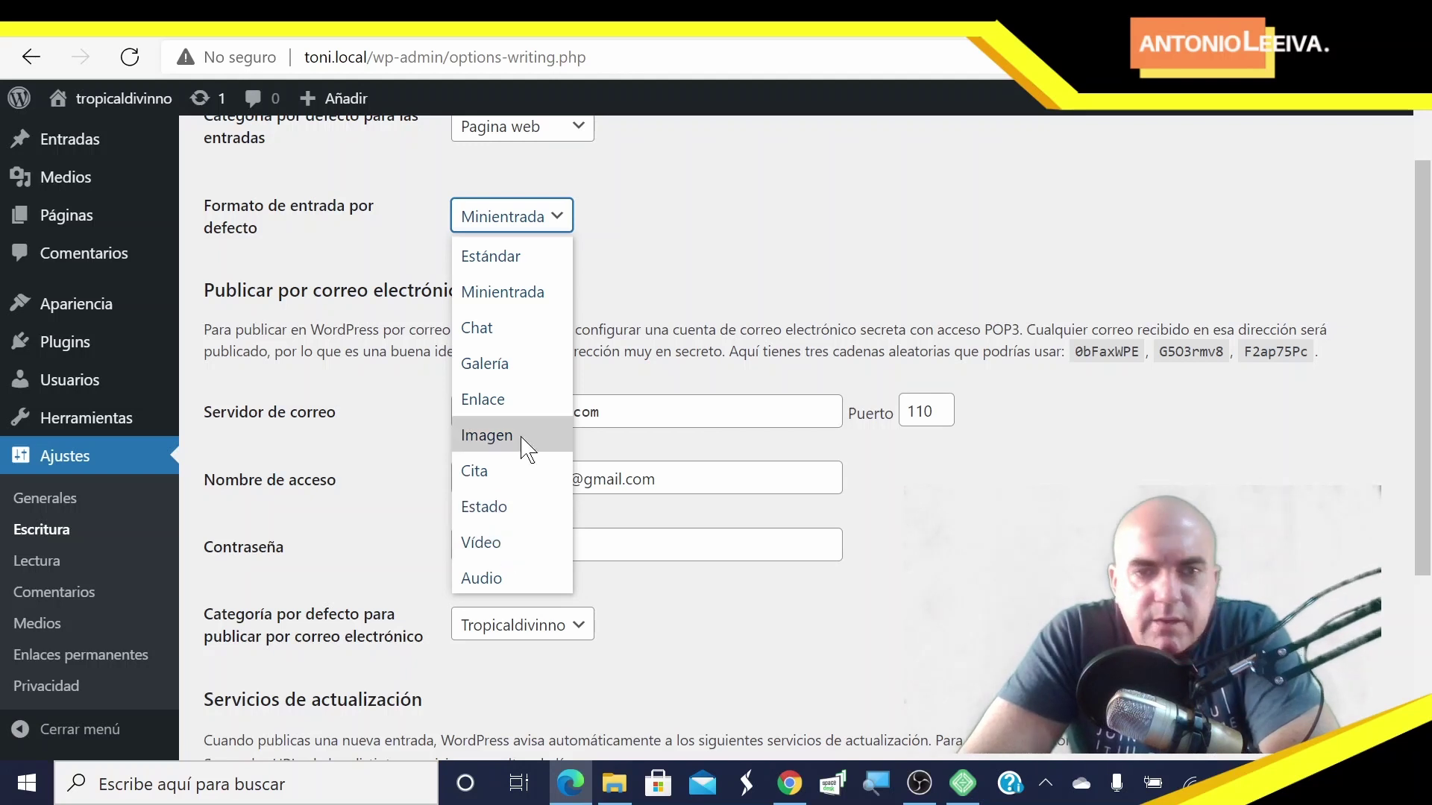
left_click(563, 220)
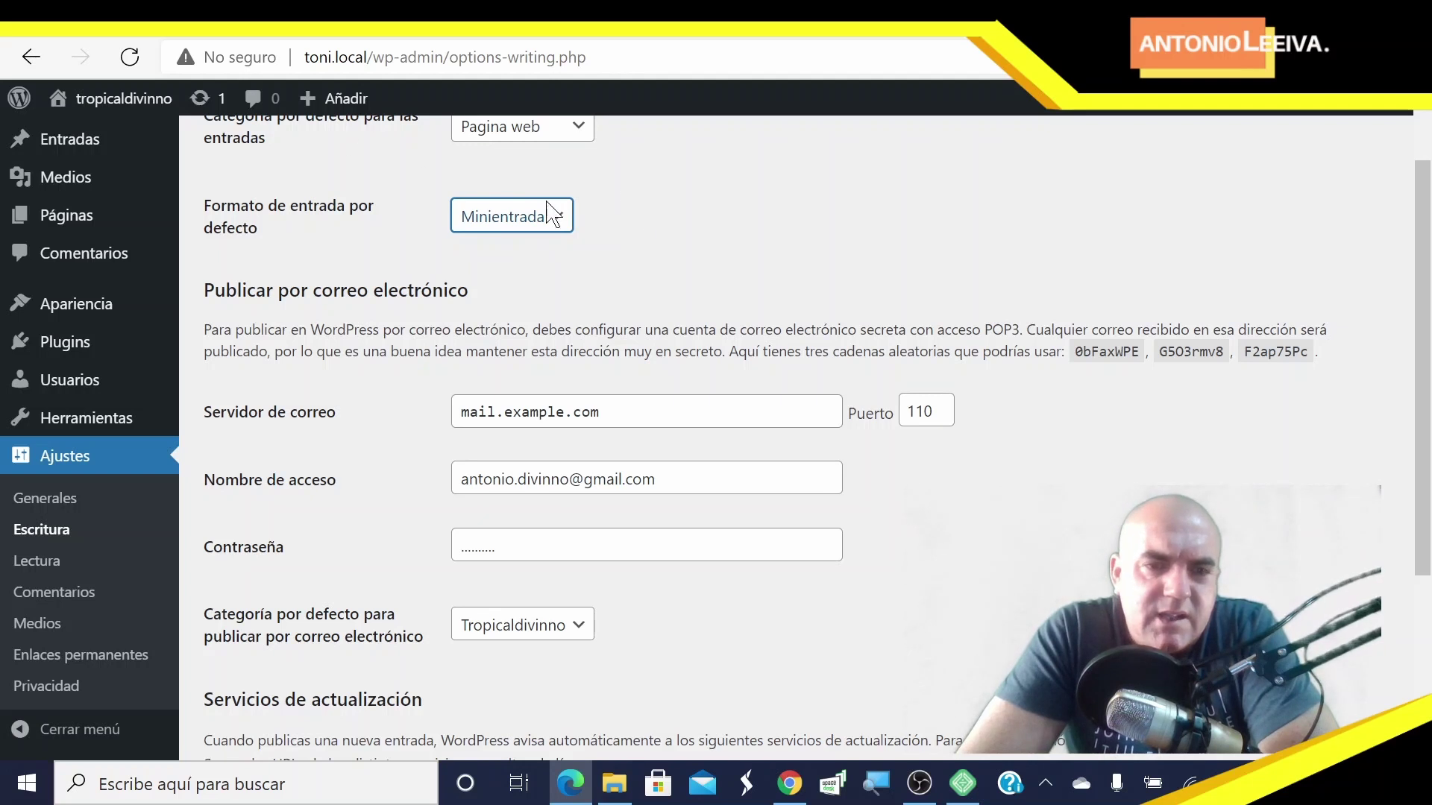
scroll(641, 234, "down", 1)
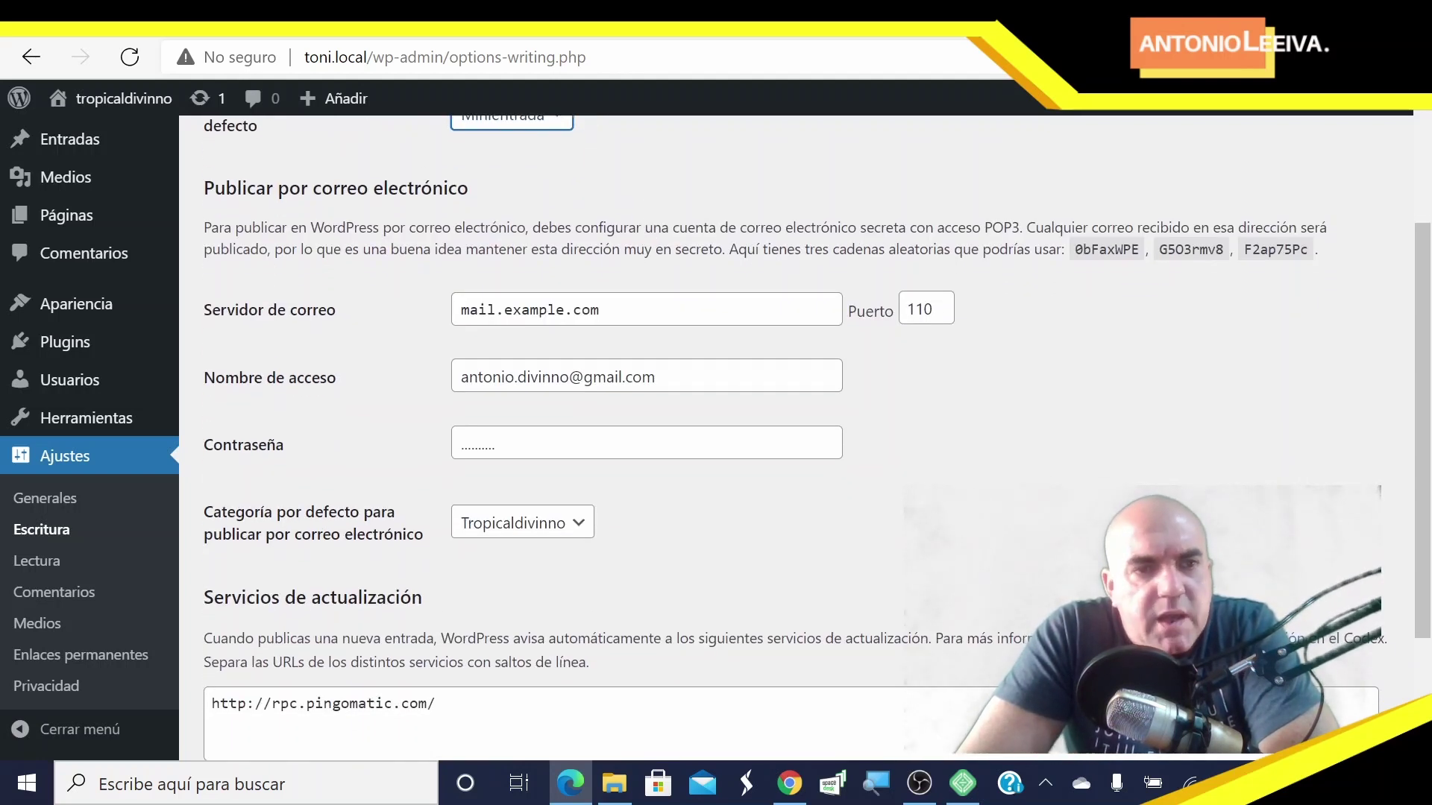
scroll(641, 234, "up", 1)
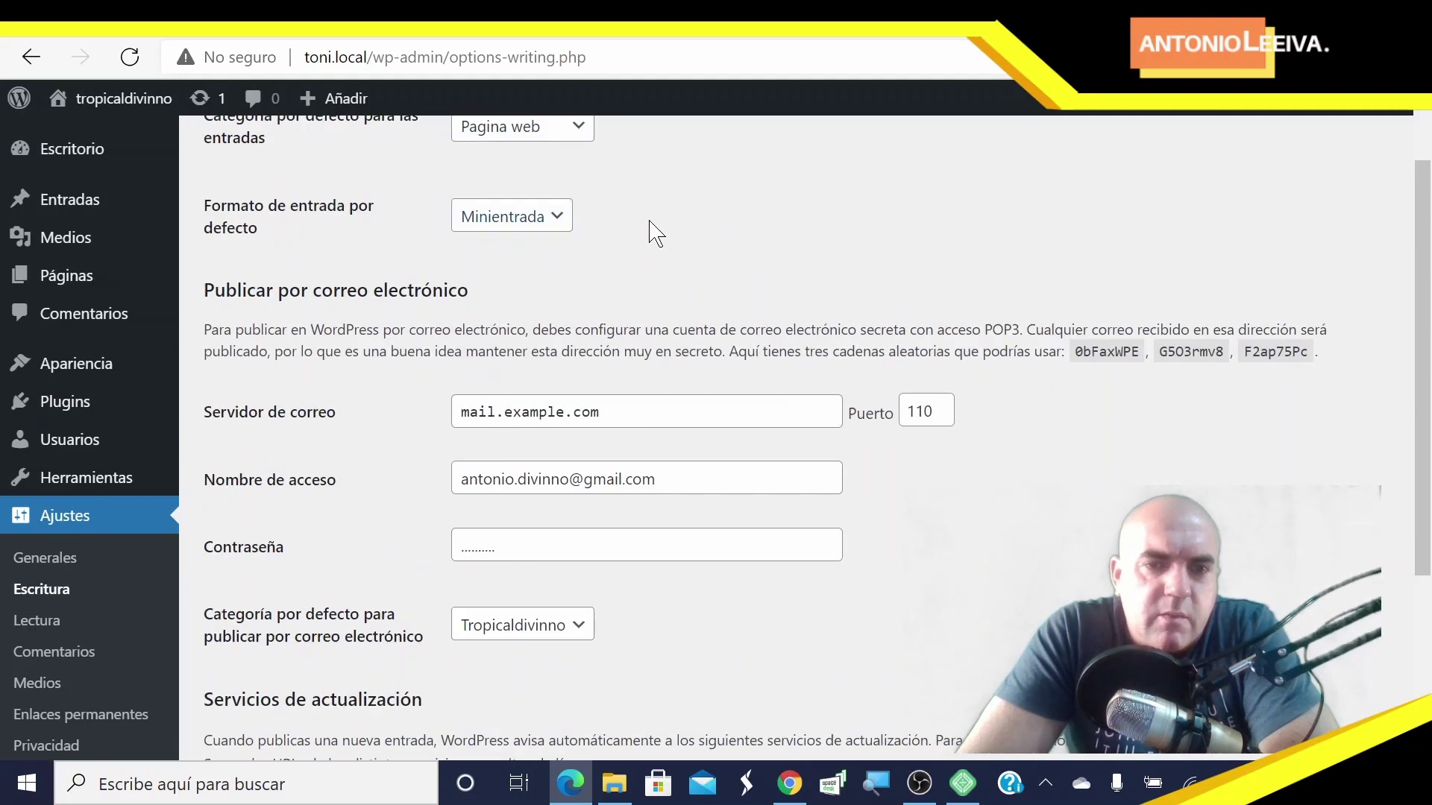
scroll(647, 239, "down", 1)
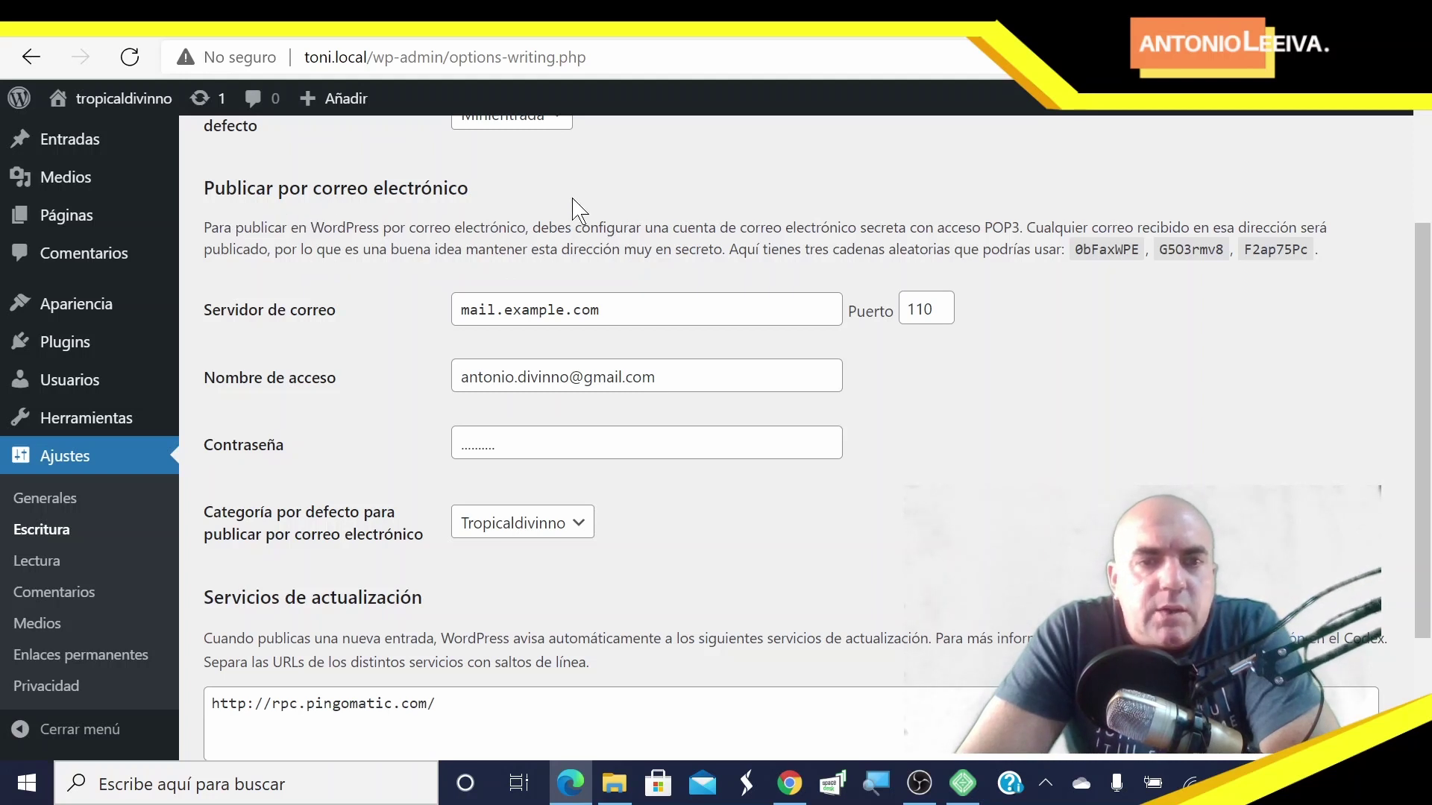
scroll(1022, 281, "down", 1)
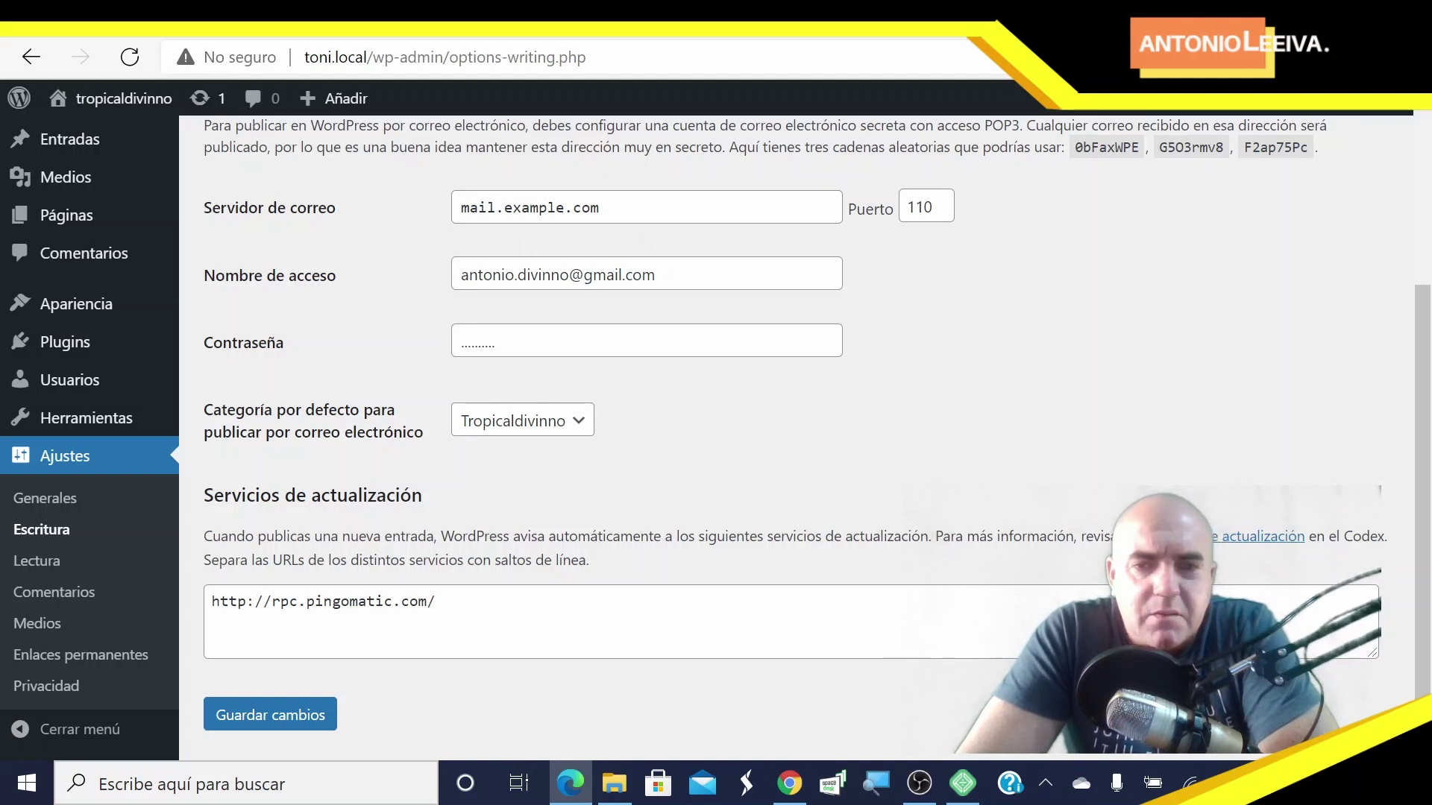
scroll(918, 325, "down", 1)
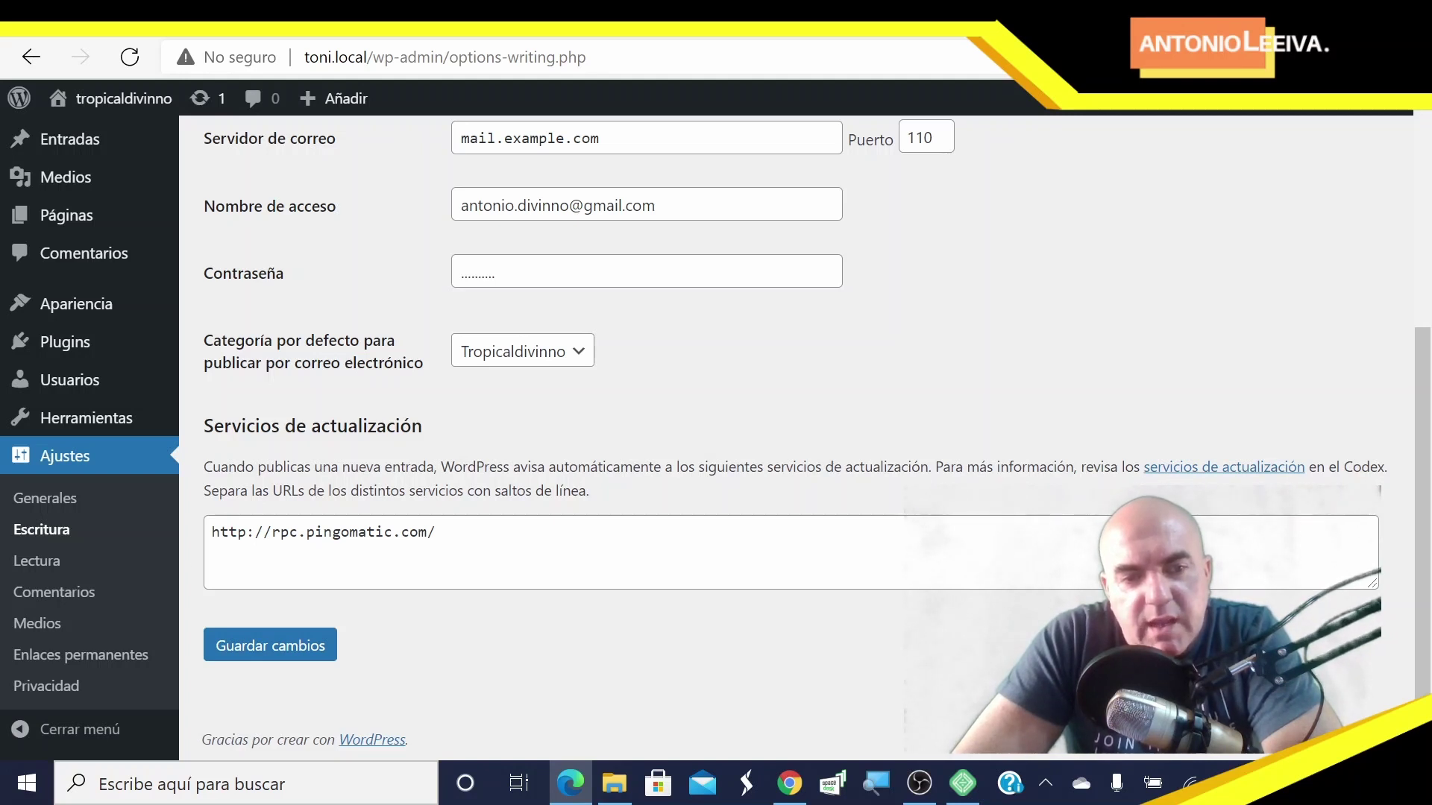
left_click(305, 532)
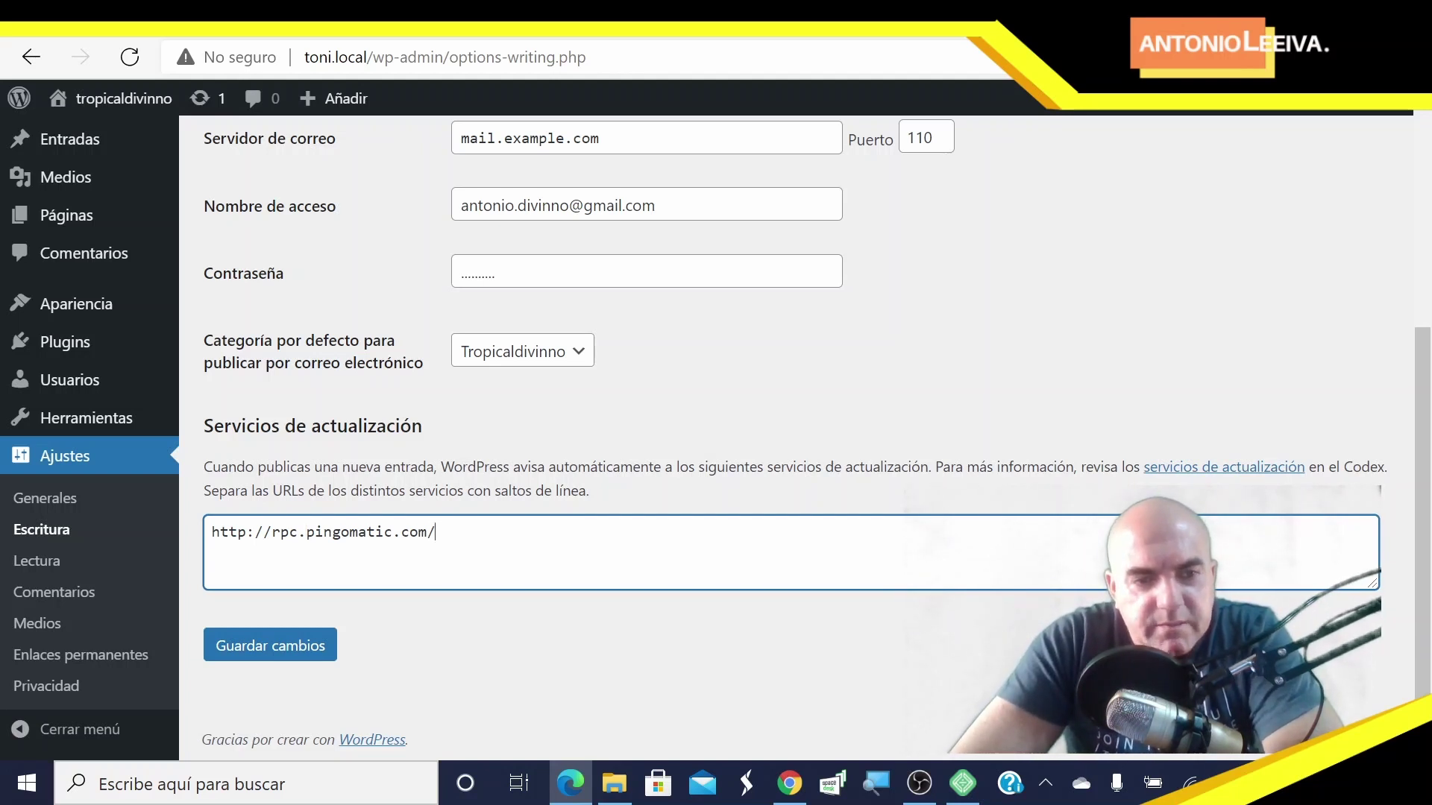
left_click(317, 646)
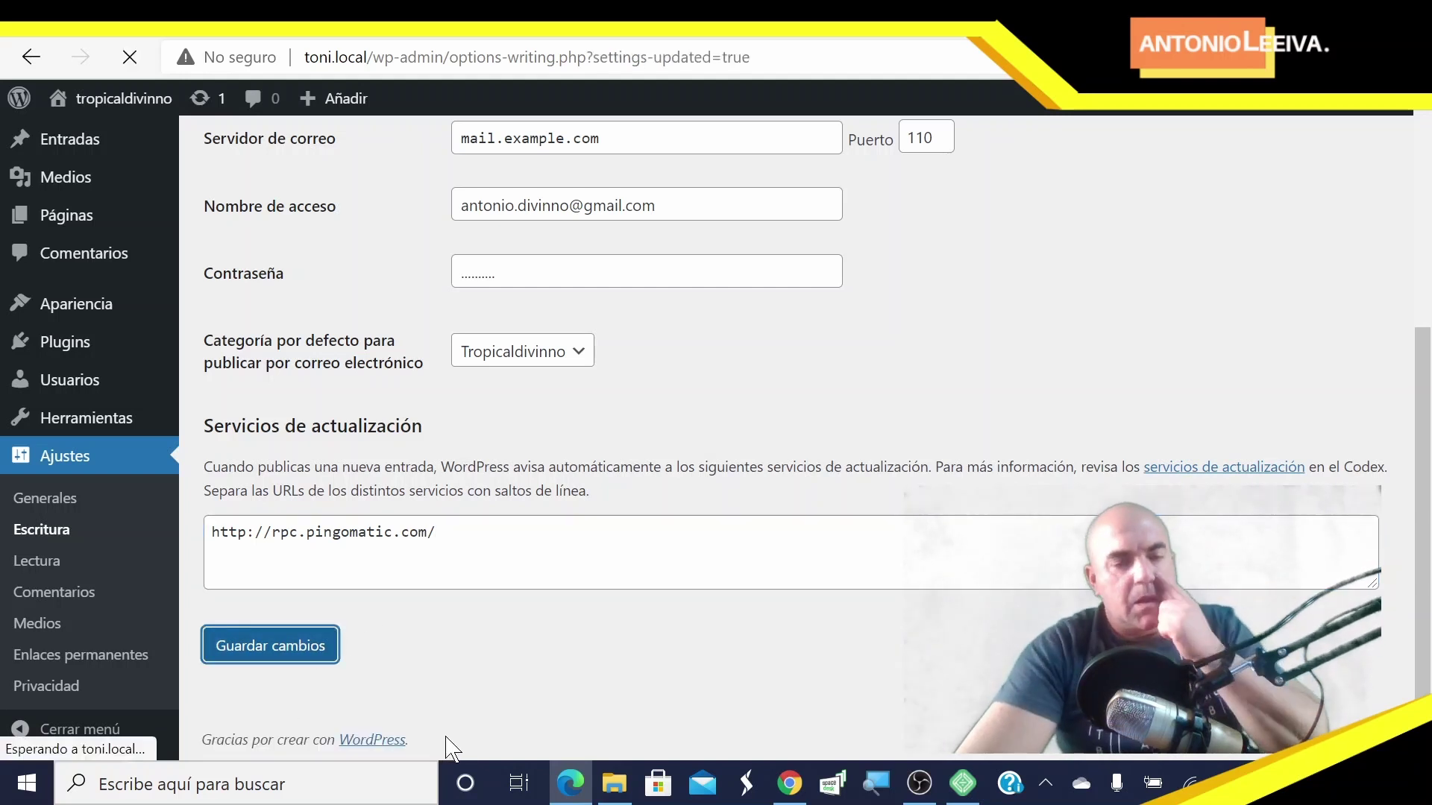
scroll(537, 633, "down", 6)
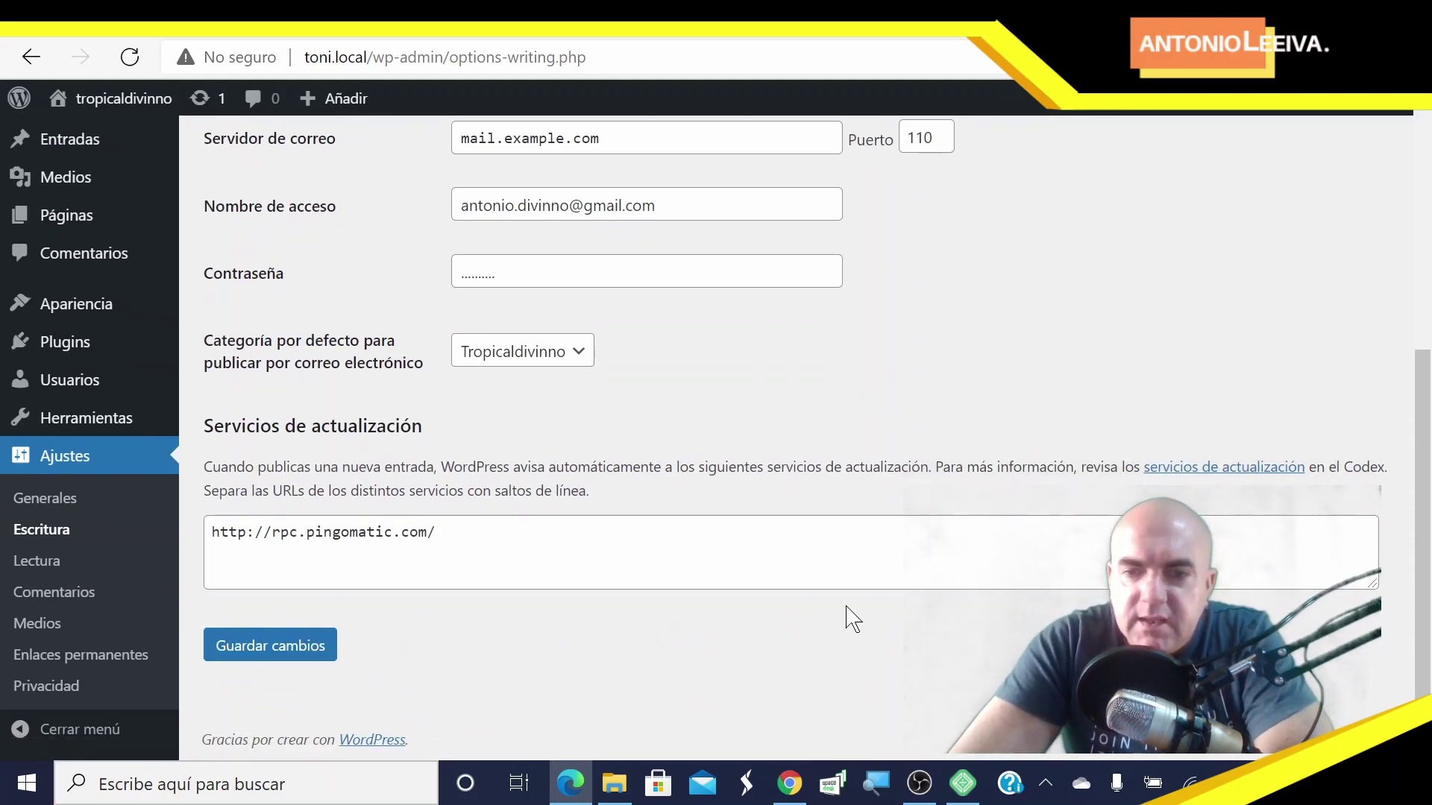
Enlarge the update services text box vertically and look back over the email publishing settings
left_click_drag(1377, 586, 1377, 656)
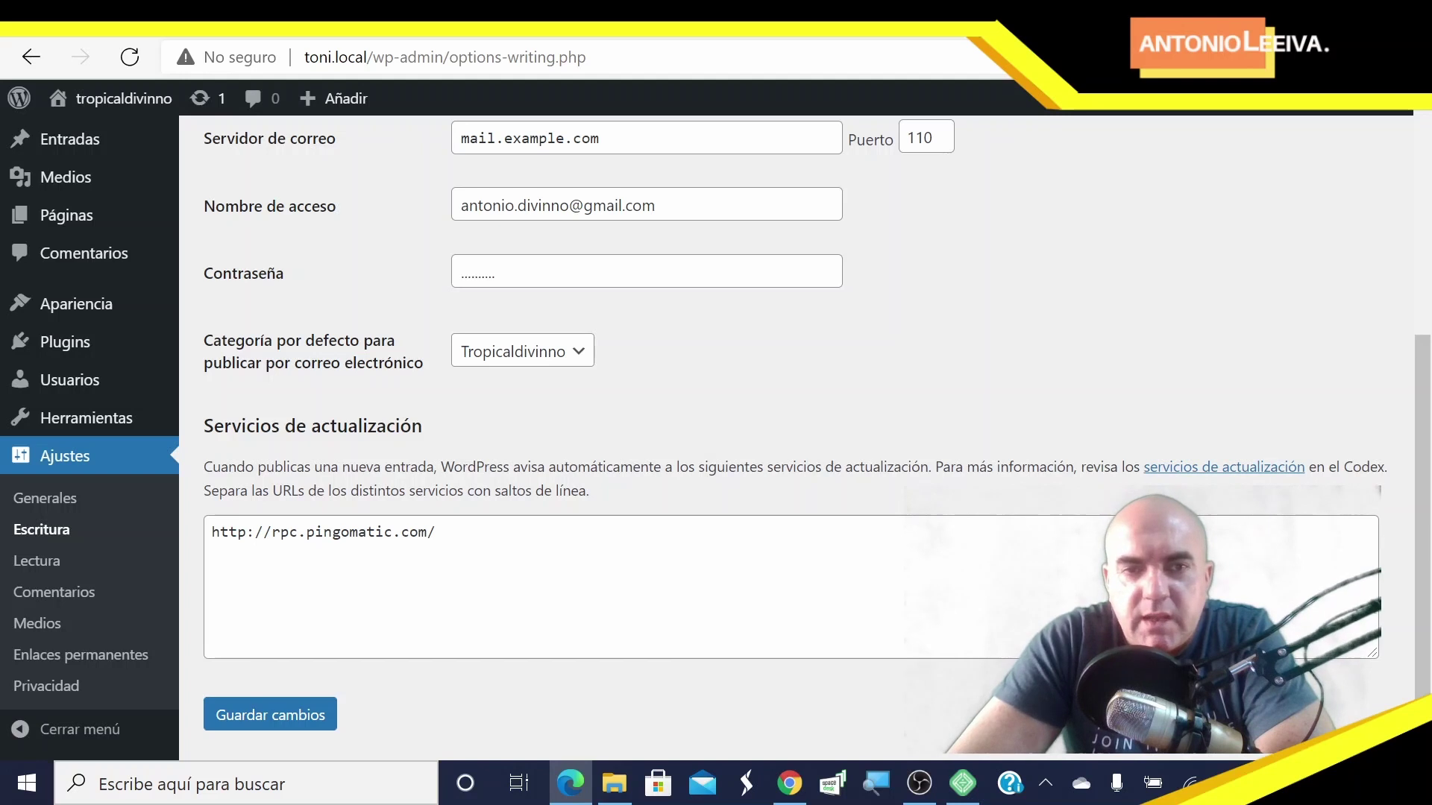
scroll(797, 498, "up", 5)
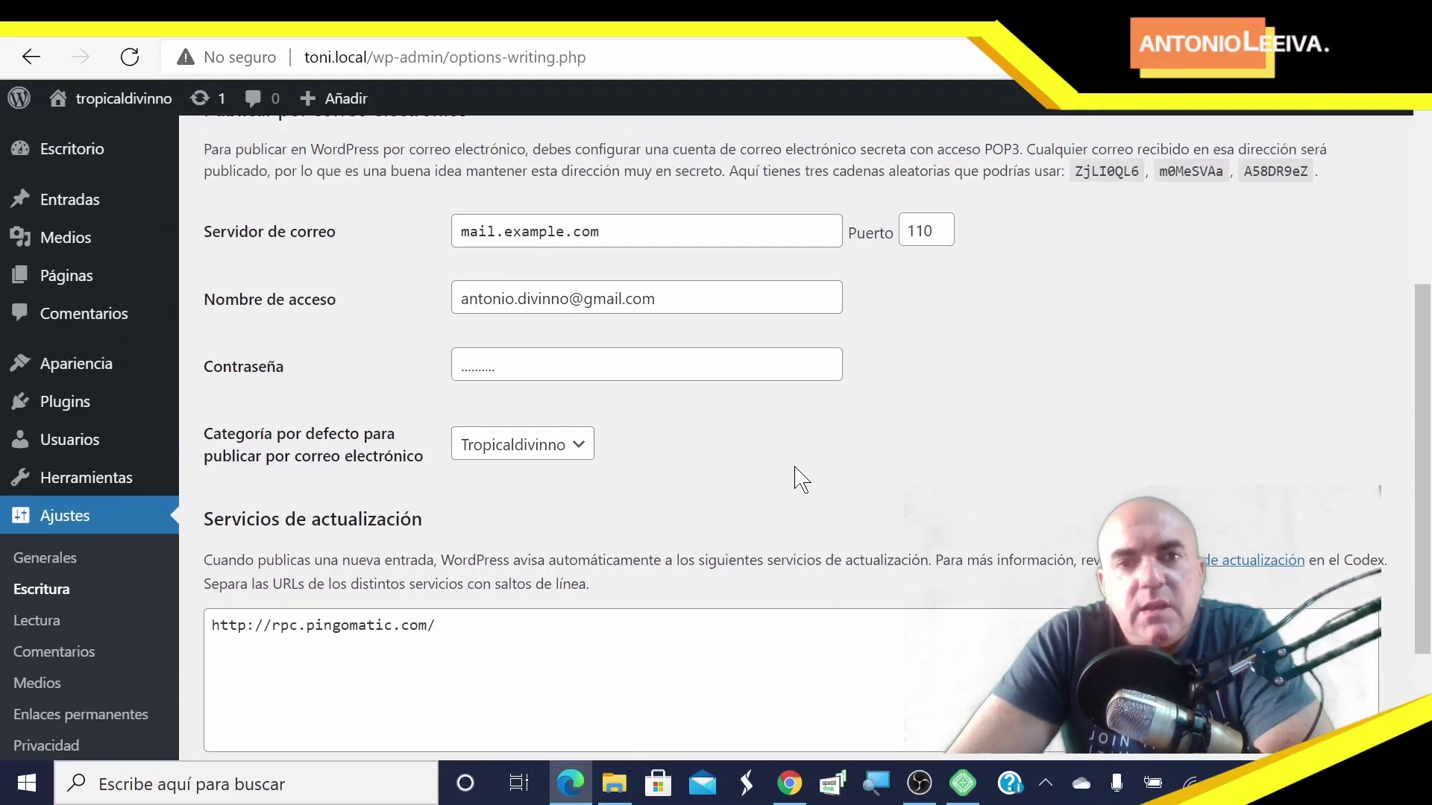
scroll(754, 533, "down", 5)
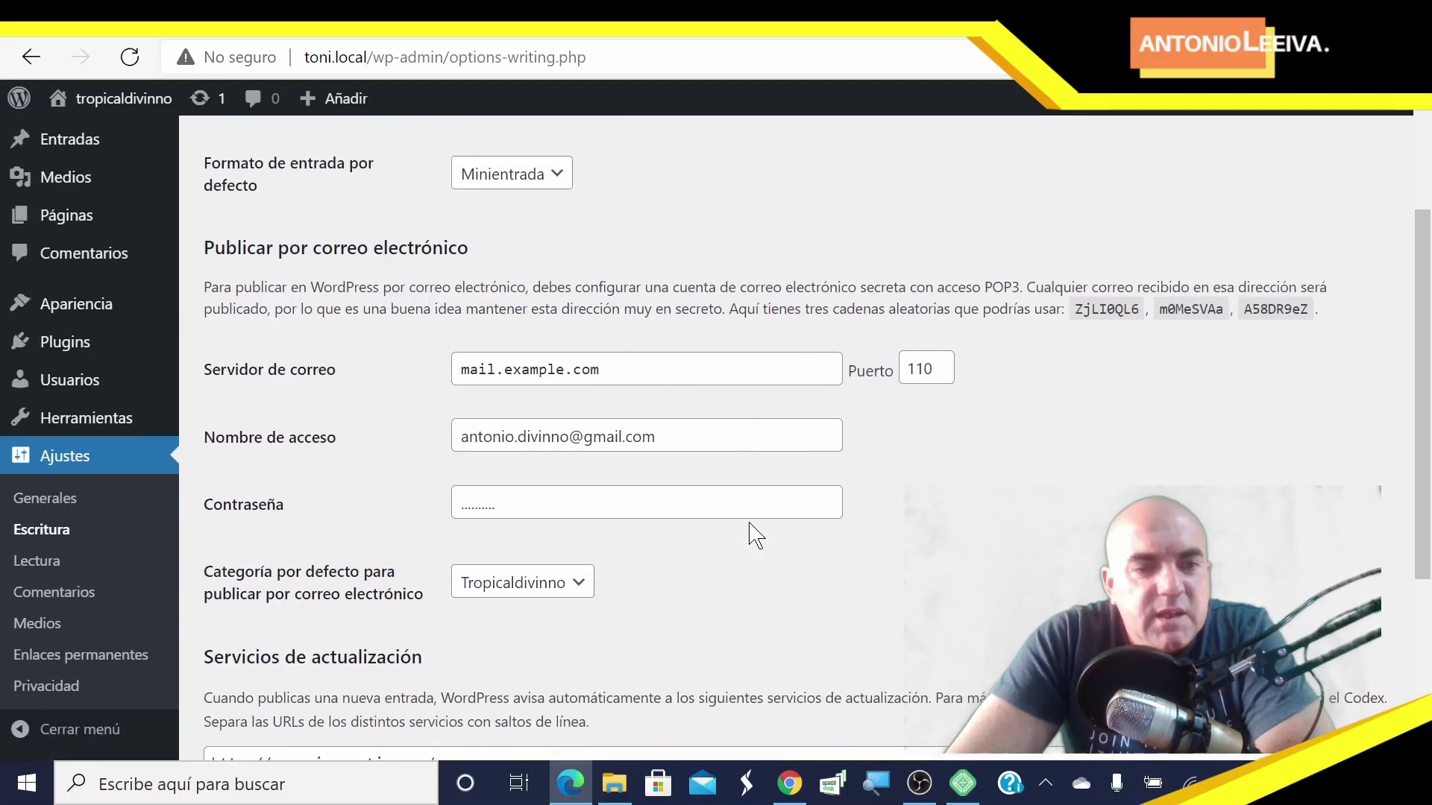